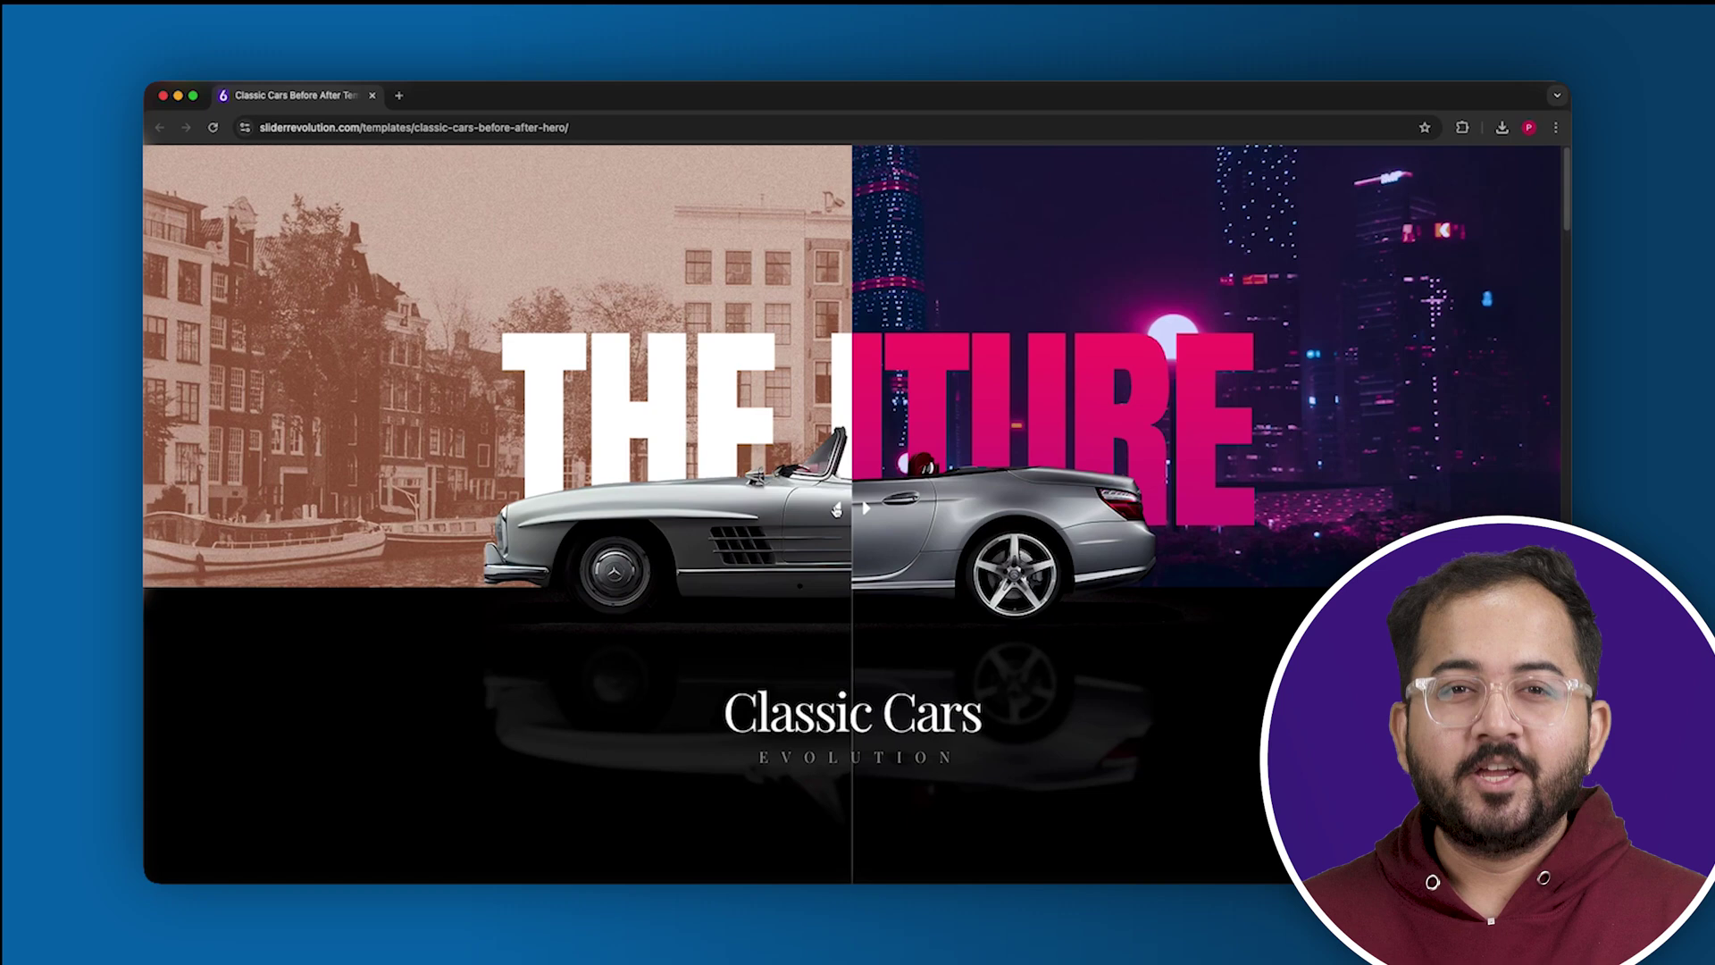
Drag the Classic Cars divider left twice to show more of the modern car and city.
{"action": "left_click_drag", "start_coordinate": [837, 510], "coordinate": [662, 513]}
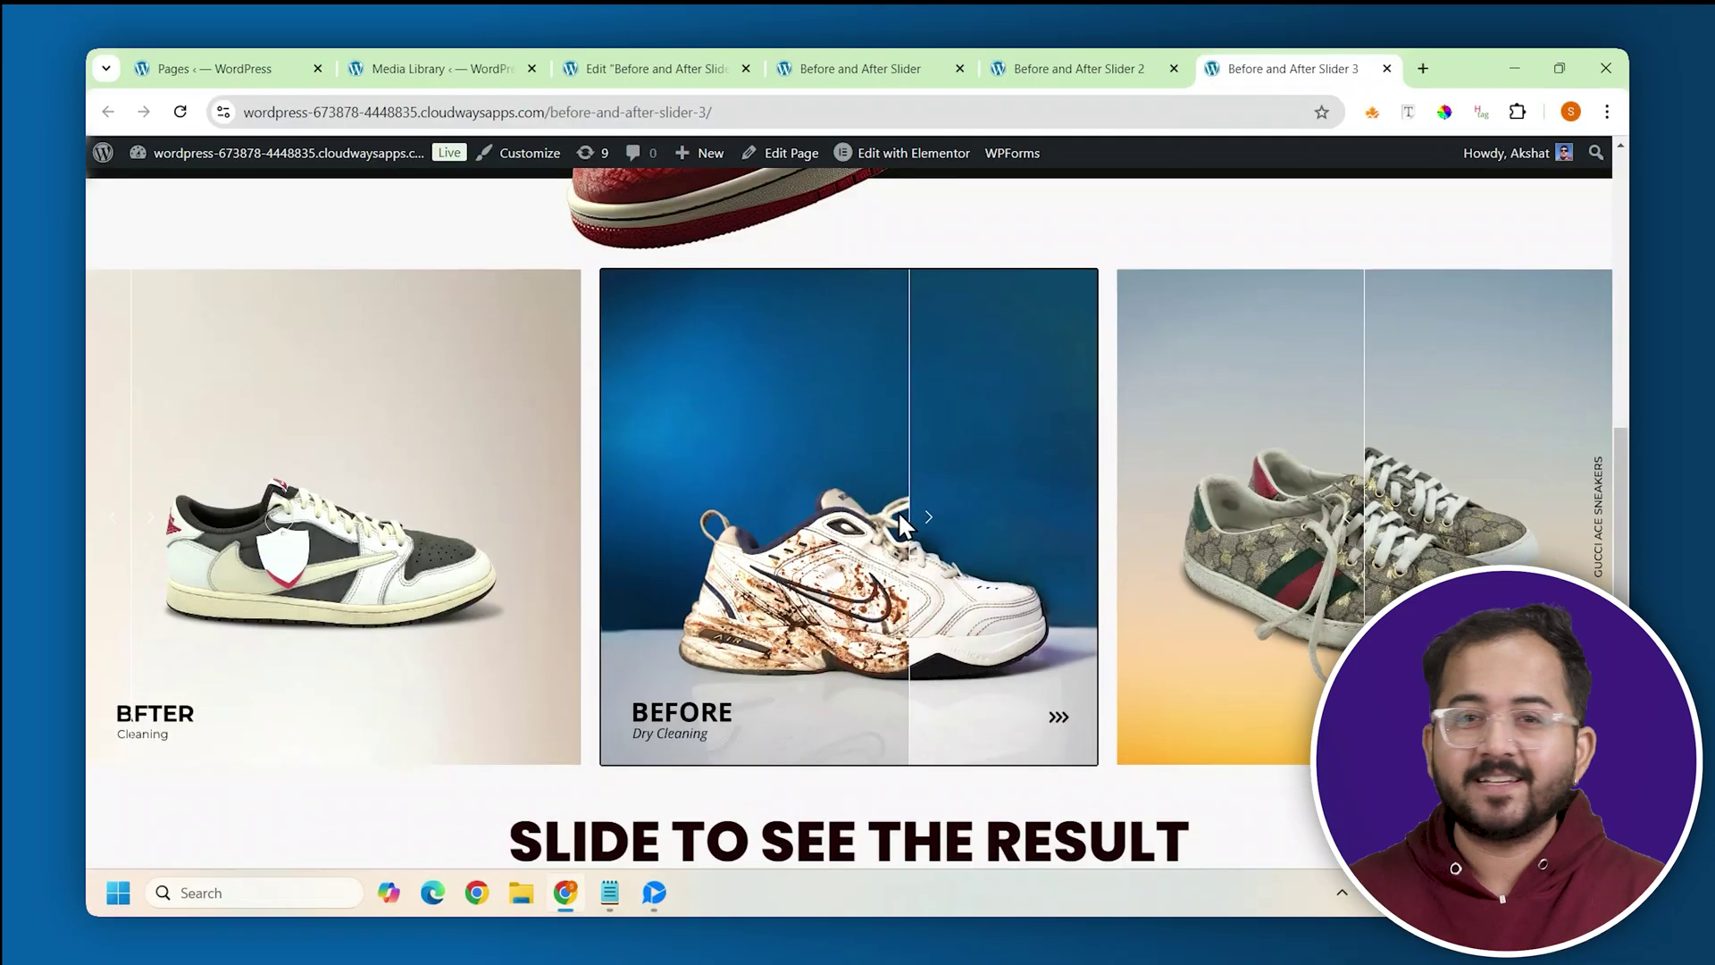
{"action": "left_click_drag", "start_coordinate": [898, 511], "coordinate": [617, 527]}
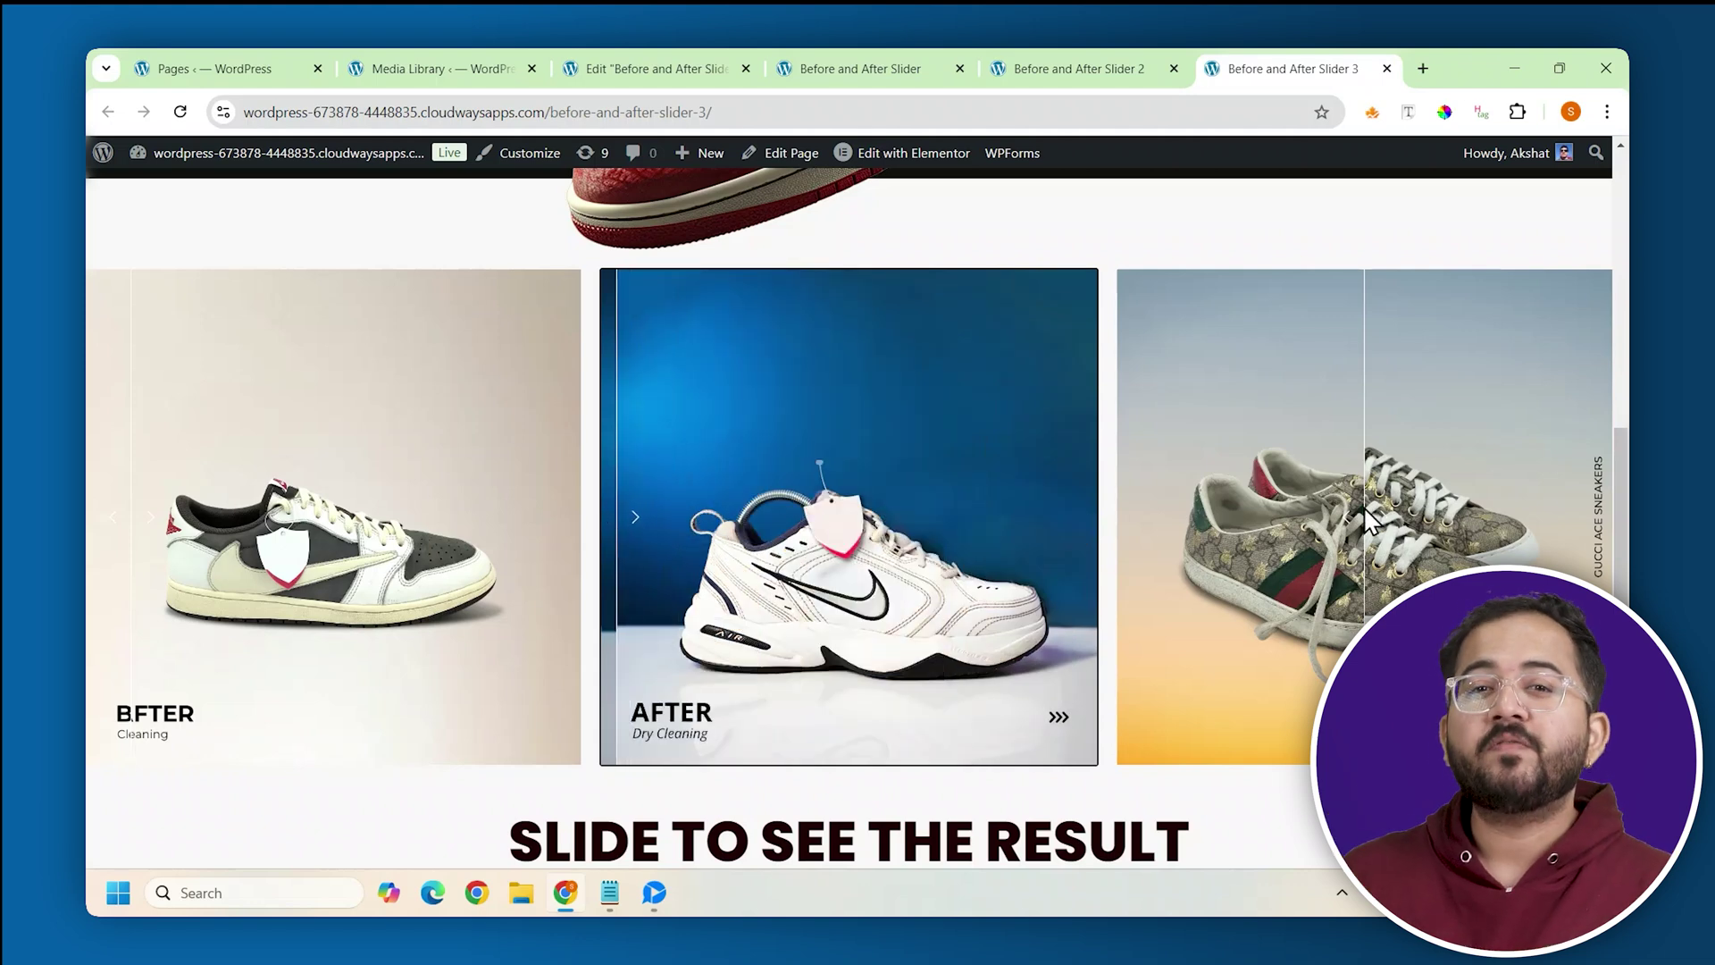
Drag the shoe slider dividers to compare the dirty and cleaned sneakers.
{"action": "left_click_drag", "start_coordinate": [1415, 513], "coordinate": [1174, 538]}
{"action": "left_click_drag", "start_coordinate": [577, 528], "coordinate": [669, 515]}
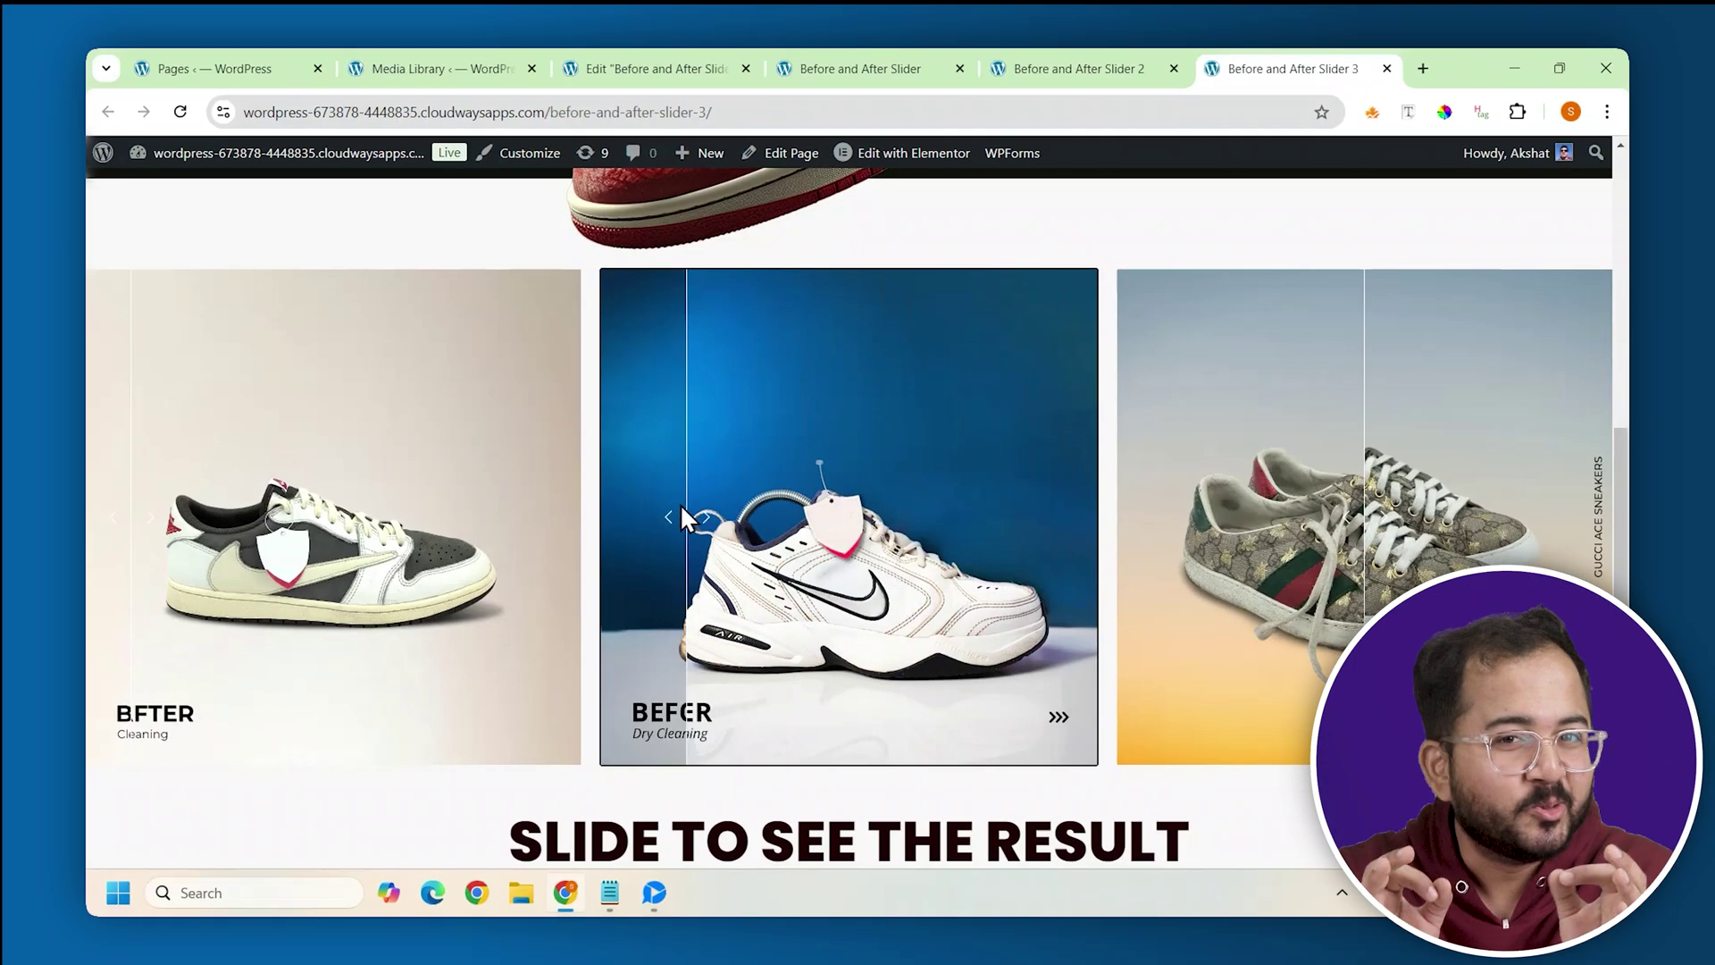
{"action": "left_click_drag", "start_coordinate": [668, 515], "coordinate": [1033, 519]}
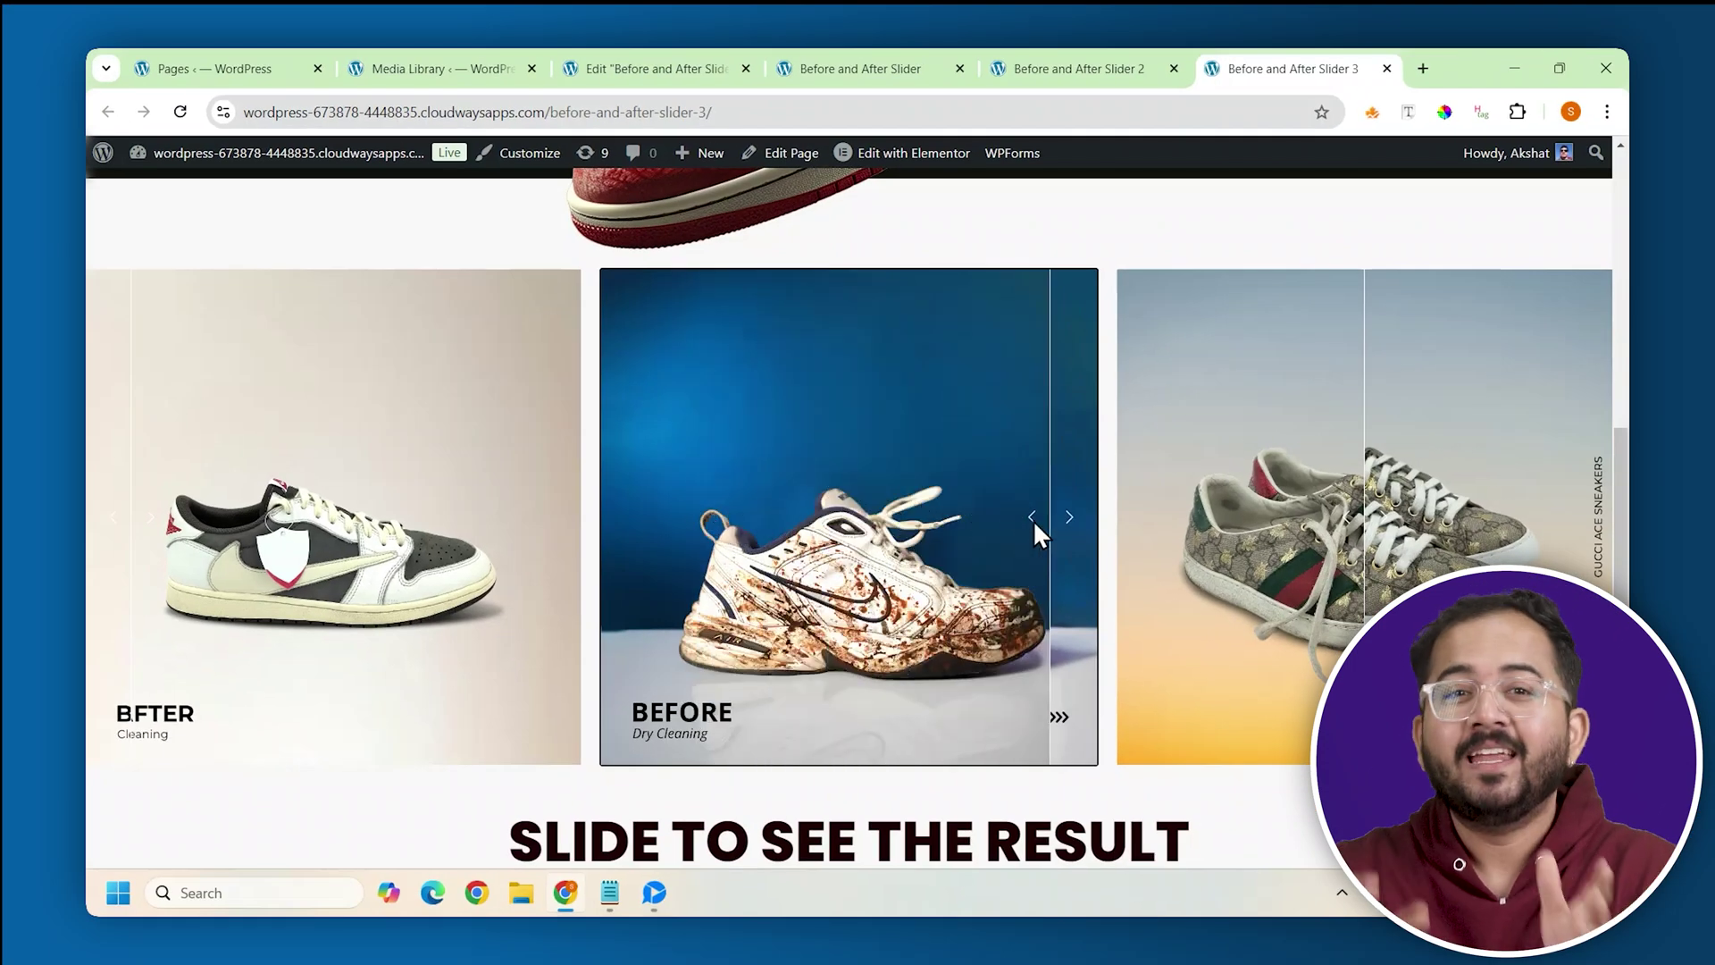
On the Before and After Slider 2 page, drag the face slider divider to reveal more freckles.
{"action": "left_click", "coordinate": [1072, 69]}
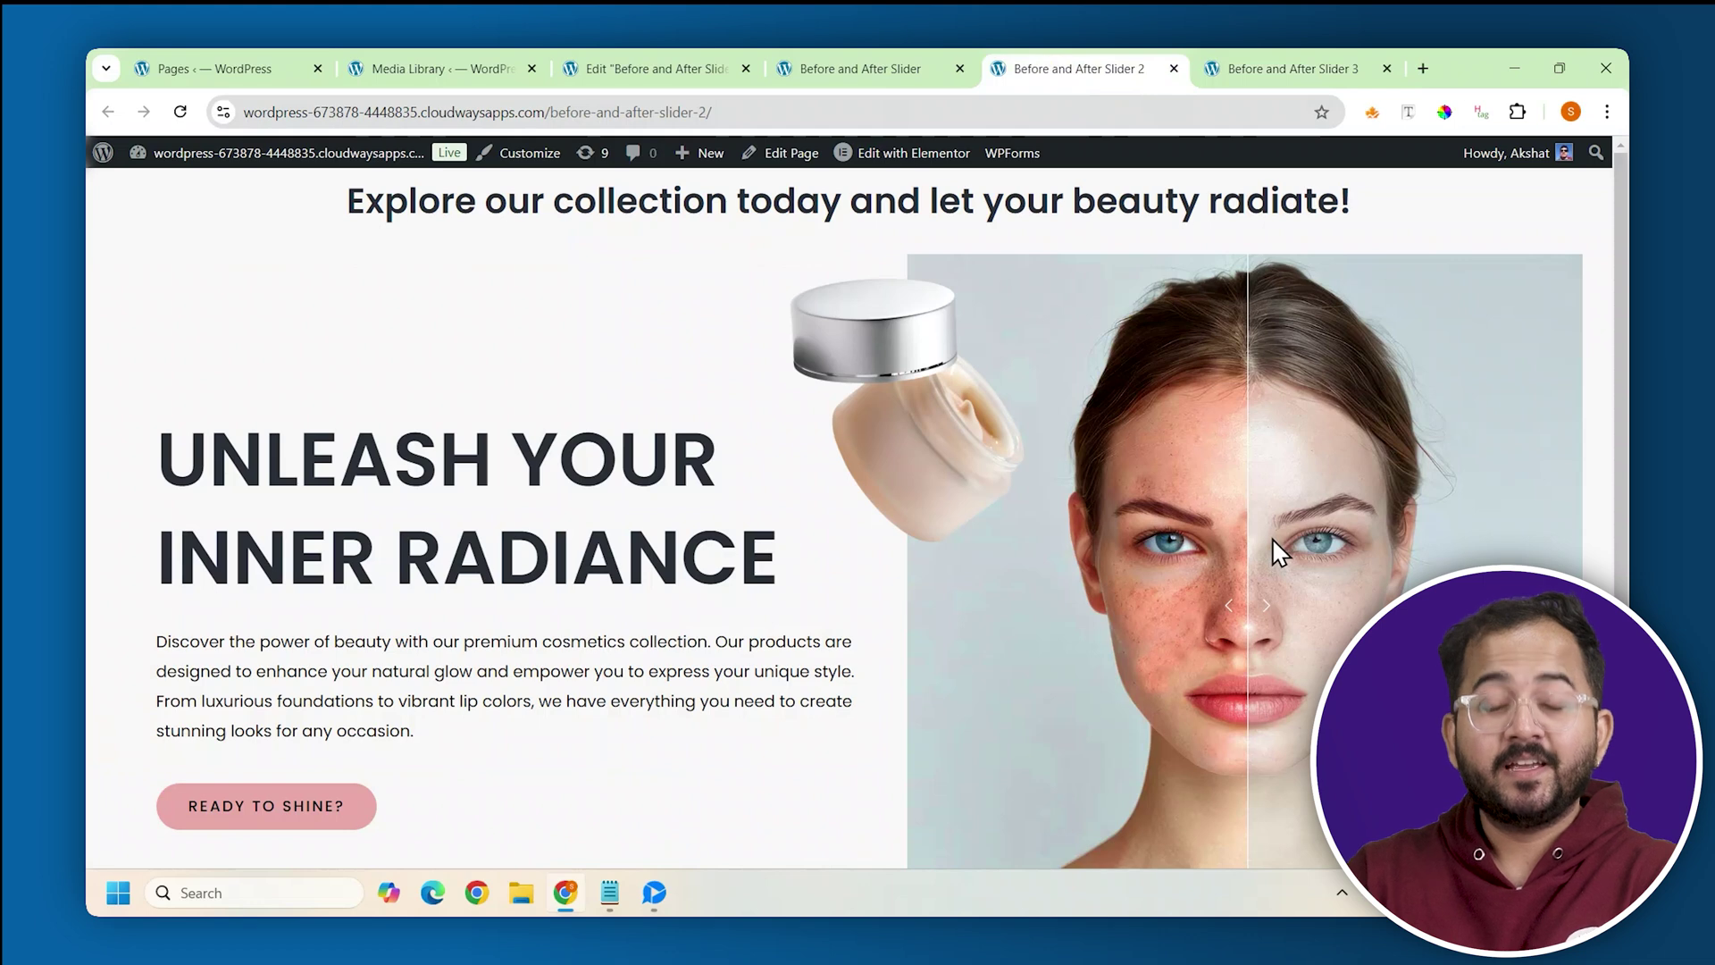
{"action": "scroll", "coordinate": [1279, 620], "scroll_direction": "down", "scroll_amount": 1}
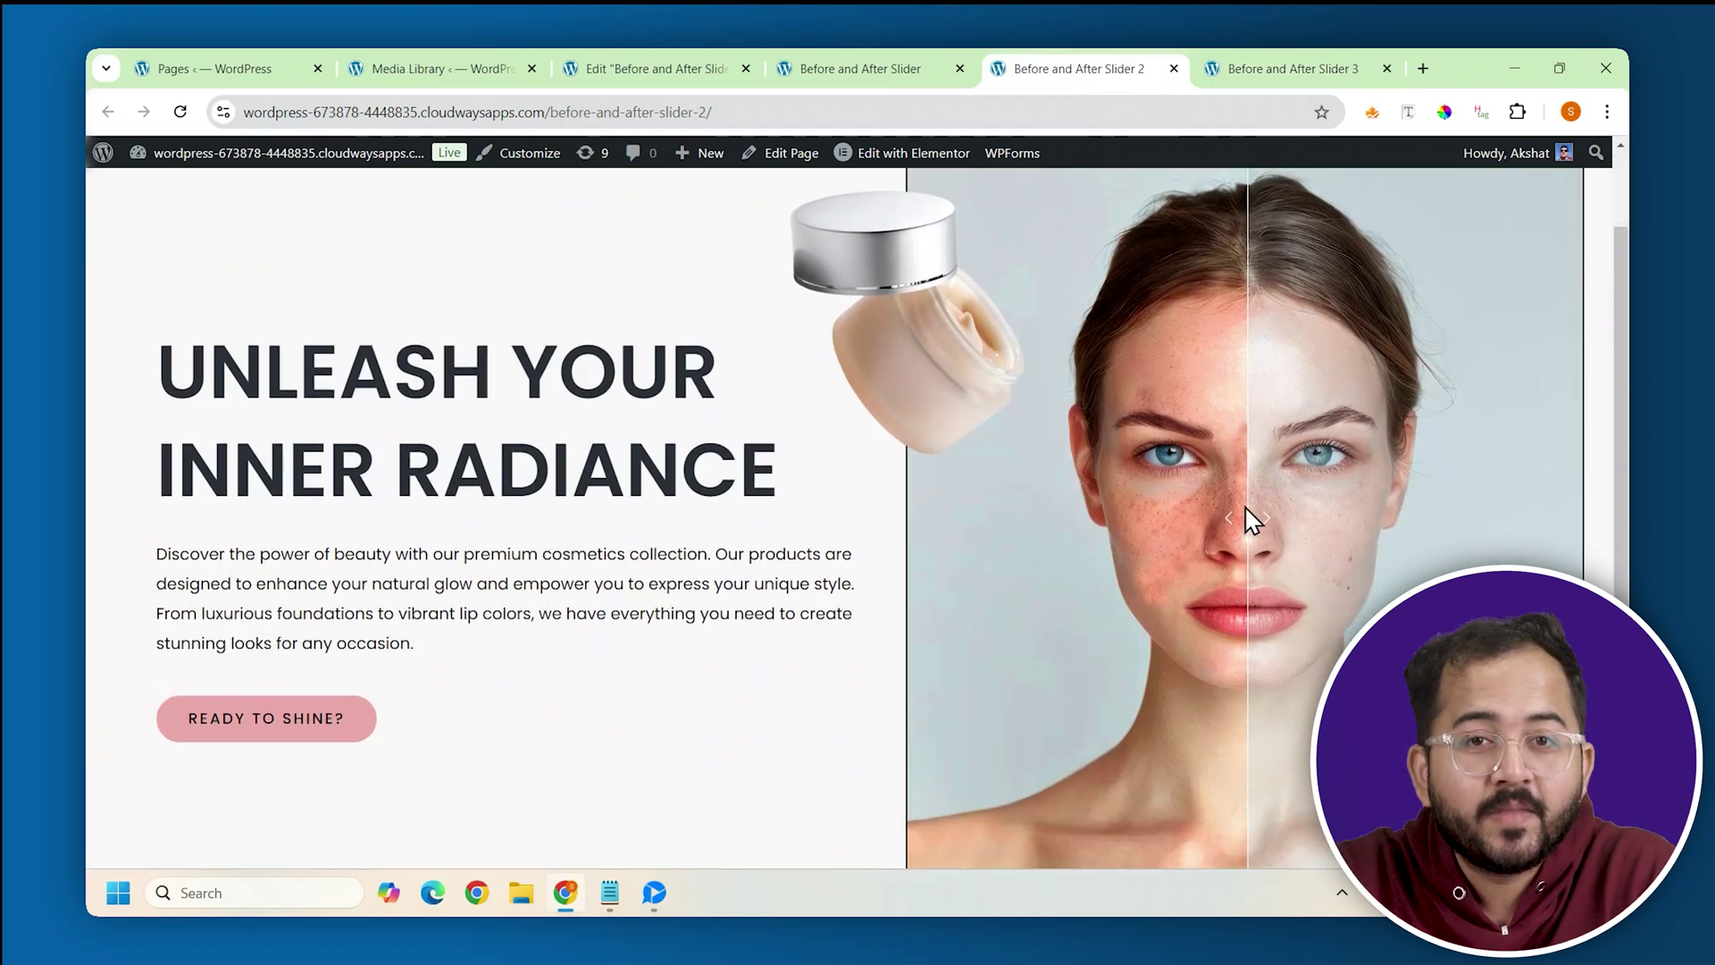
{"action": "left_click_drag", "start_coordinate": [1244, 517], "coordinate": [1036, 527]}
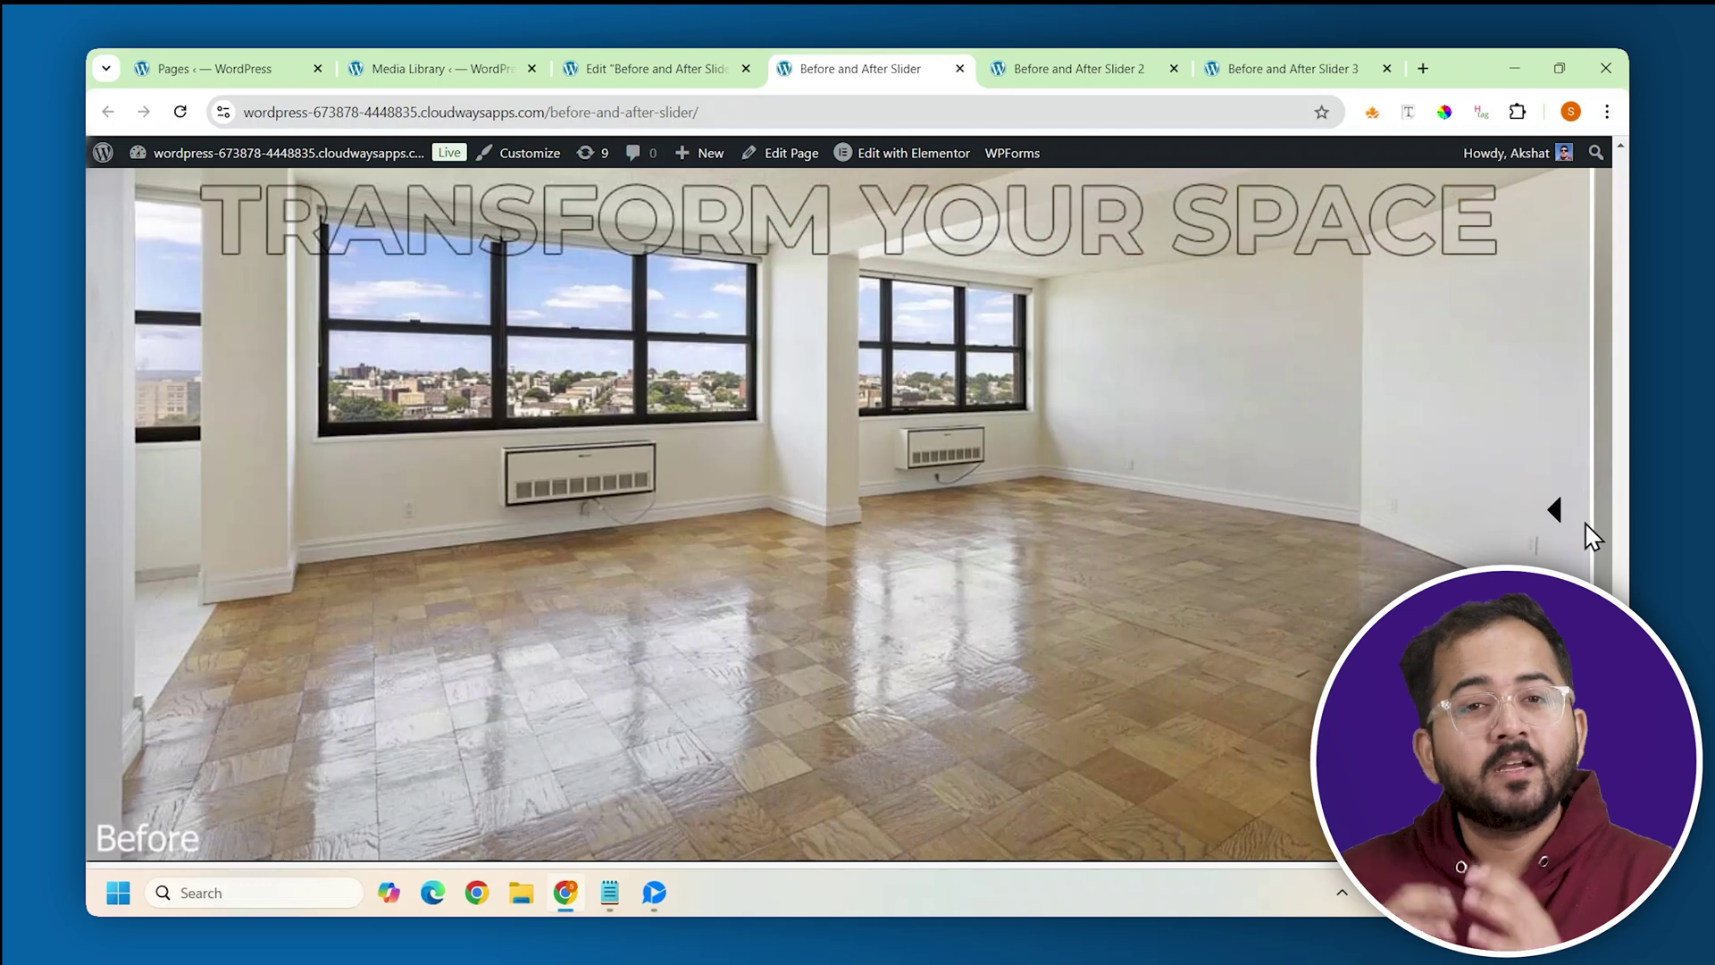
Drag the room slider divider from the right edge to reveal the furnished space.
{"action": "left_click_drag", "start_coordinate": [1588, 535], "coordinate": [370, 781]}
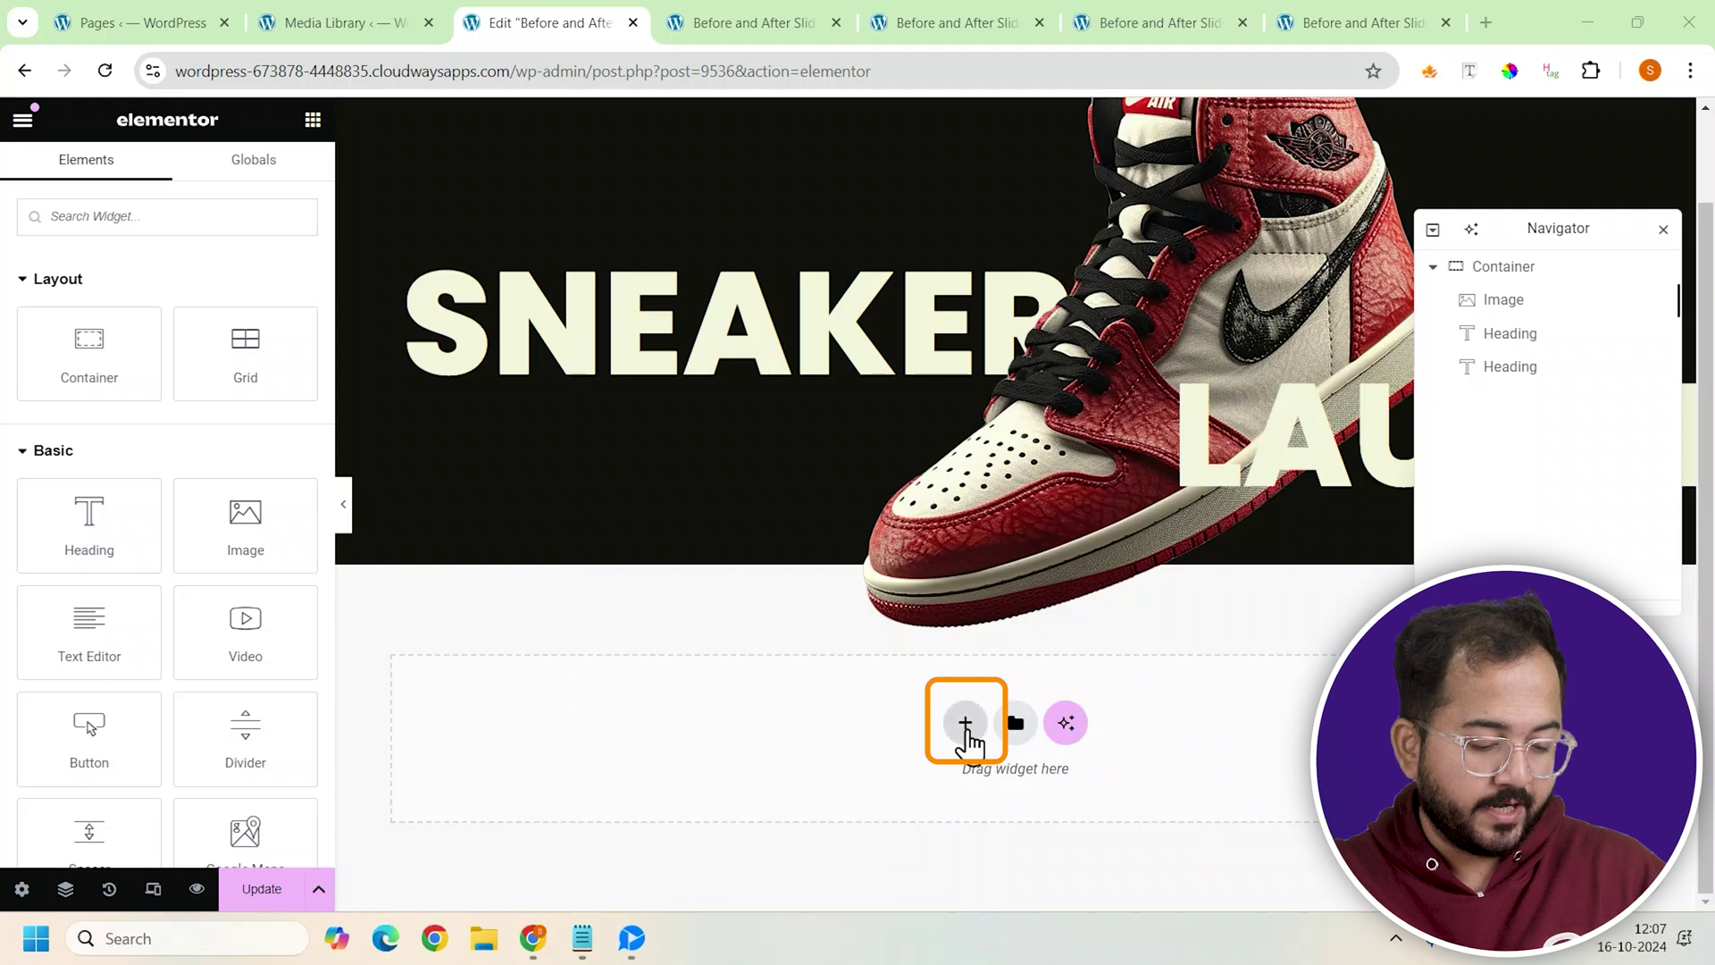
Add a Flexbox single-row container below the sneaker hero.
{"action": "left_click", "coordinate": [965, 724]}
{"action": "left_click", "coordinate": [958, 730]}
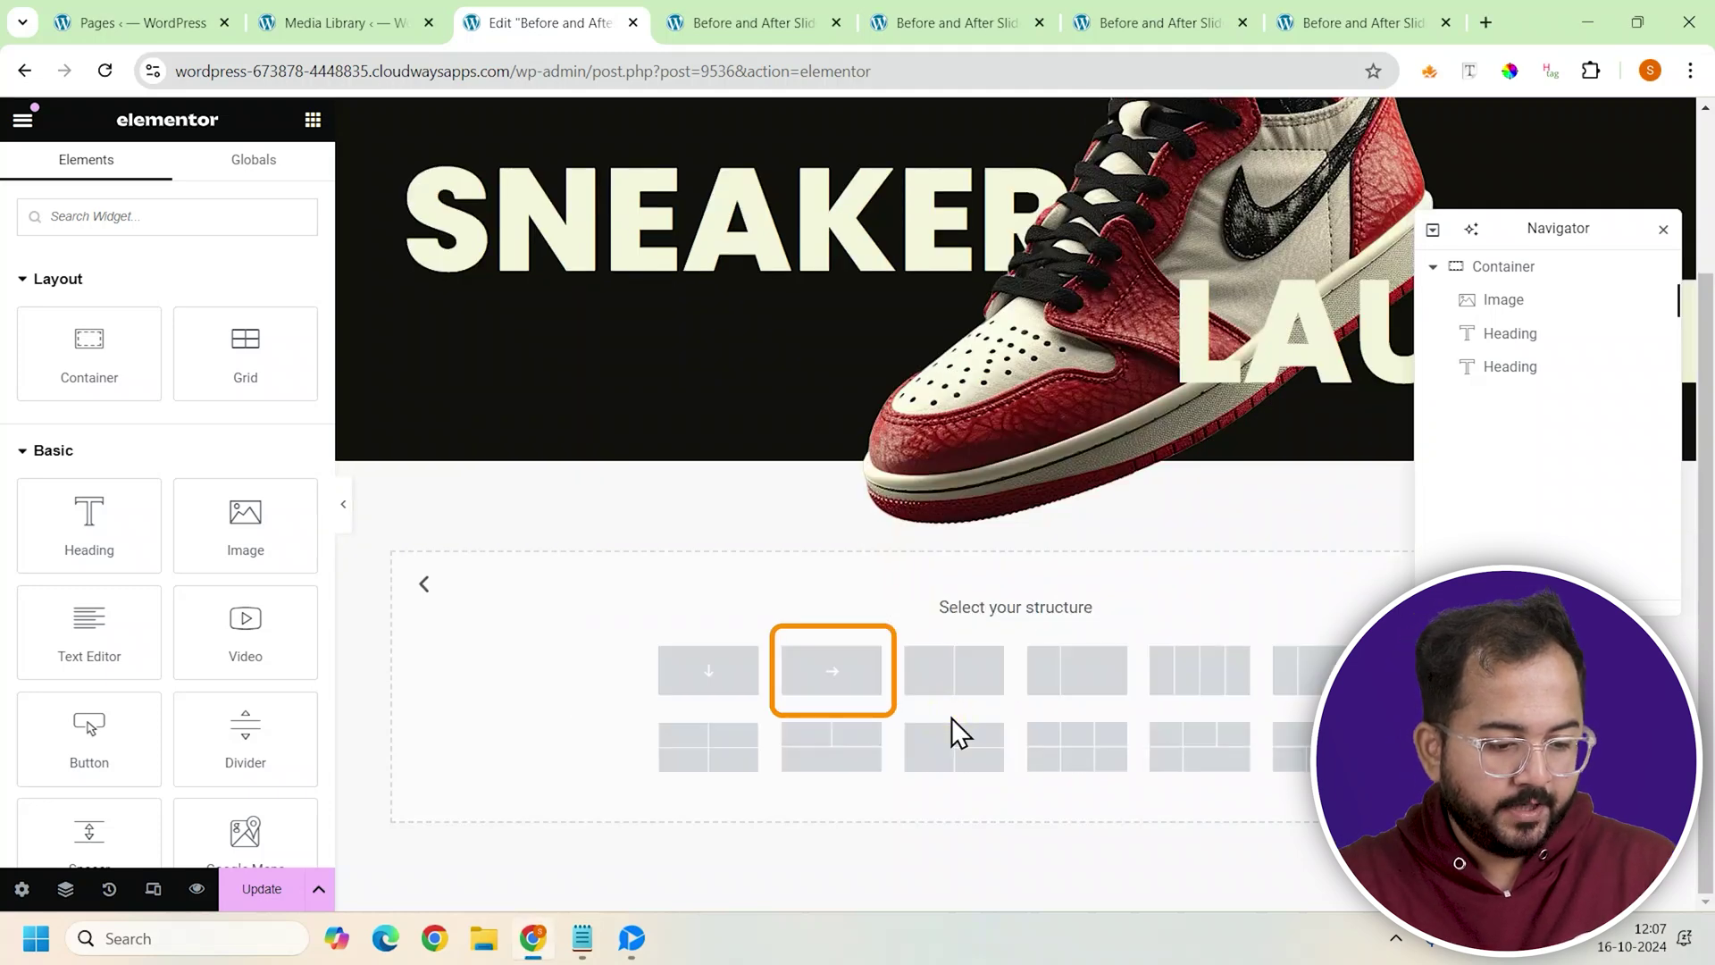
{"action": "left_click", "coordinate": [846, 689]}
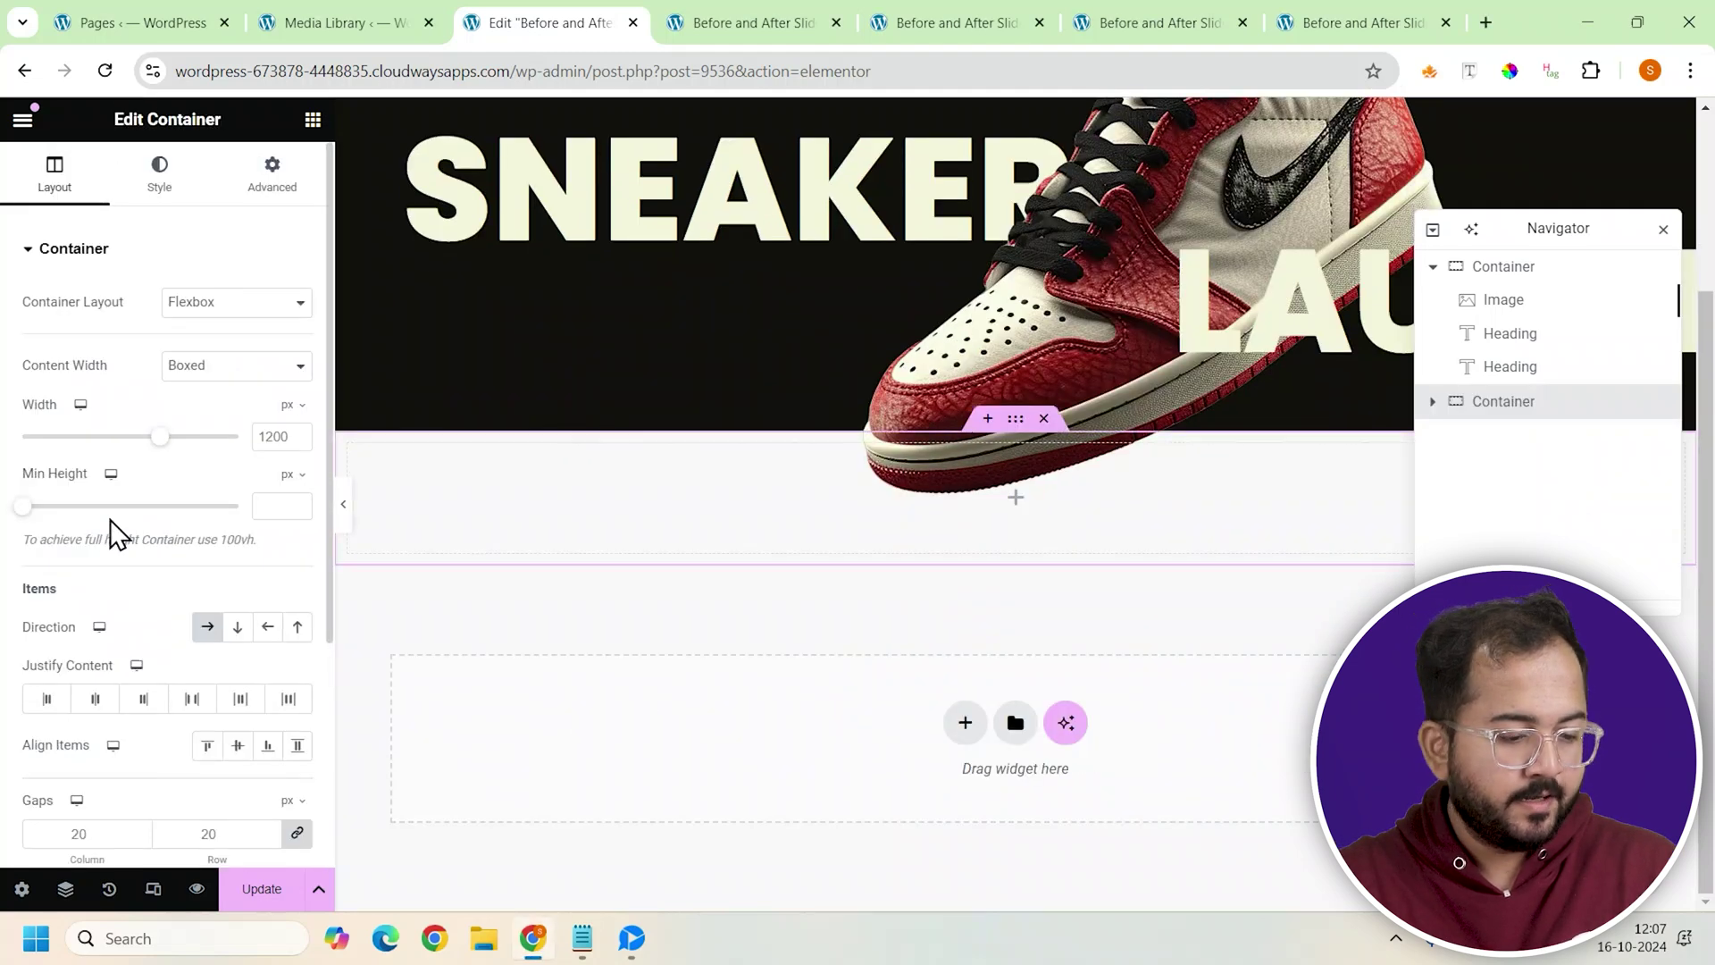
Set the container to Full Width, 70 vh minimum height, and linked padding of 0.
{"action": "left_click", "coordinate": [261, 366]}
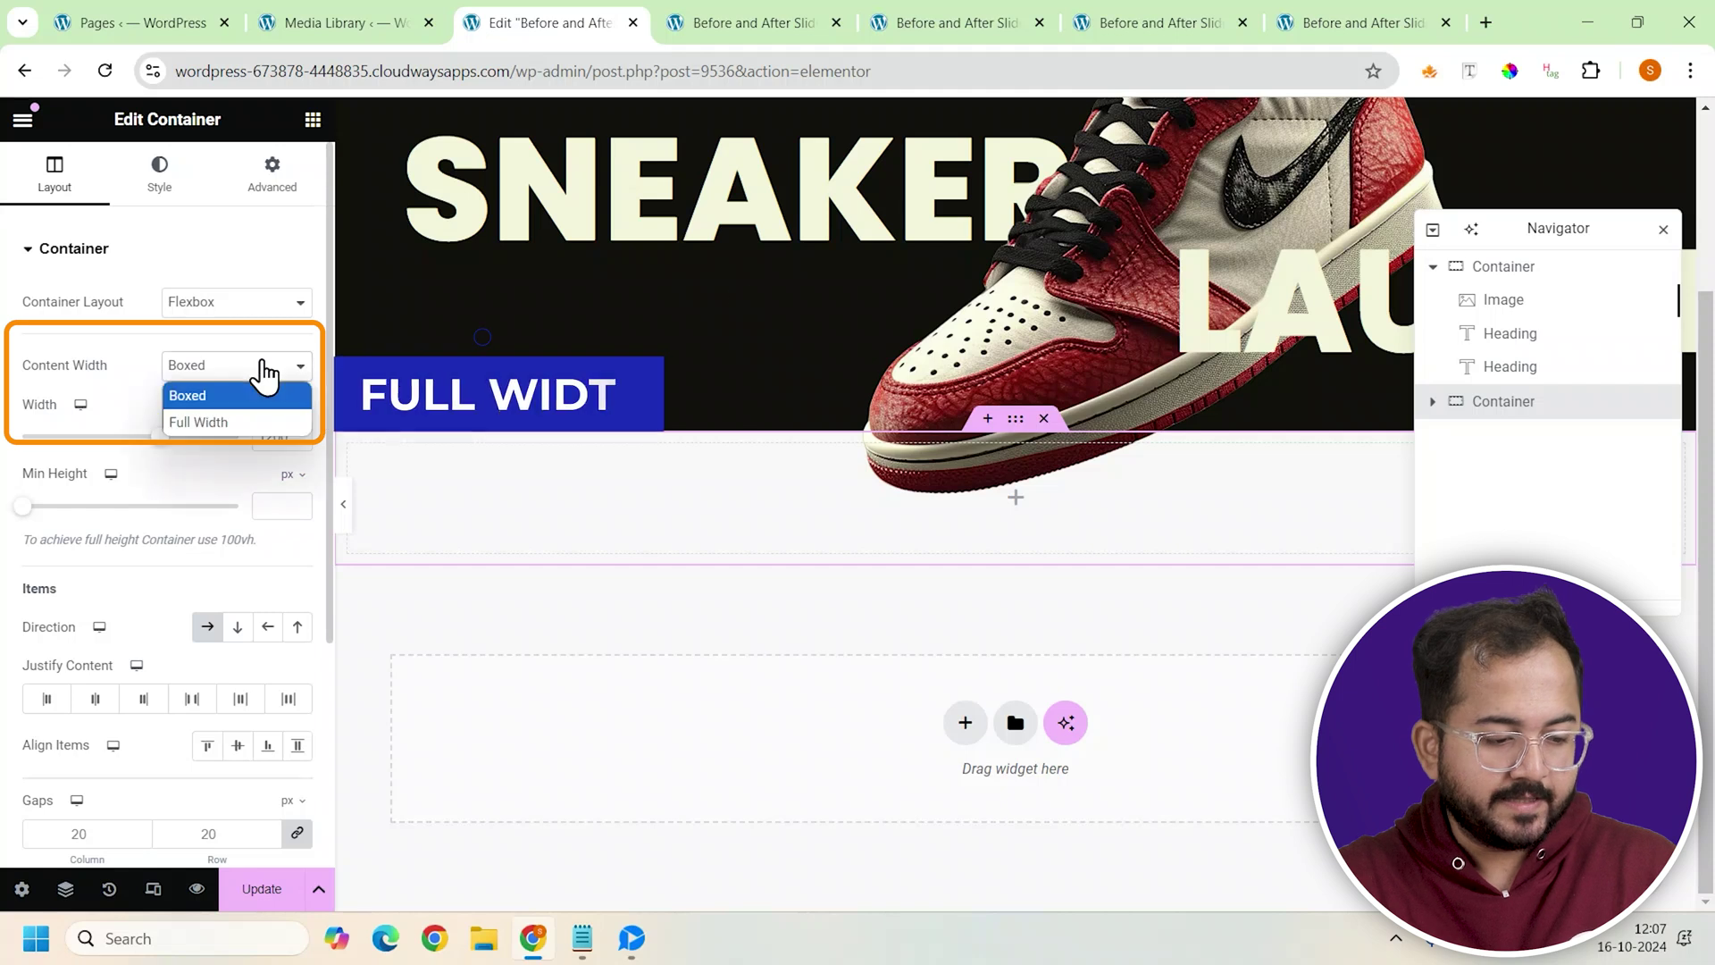
{"action": "left_click", "coordinate": [241, 422]}
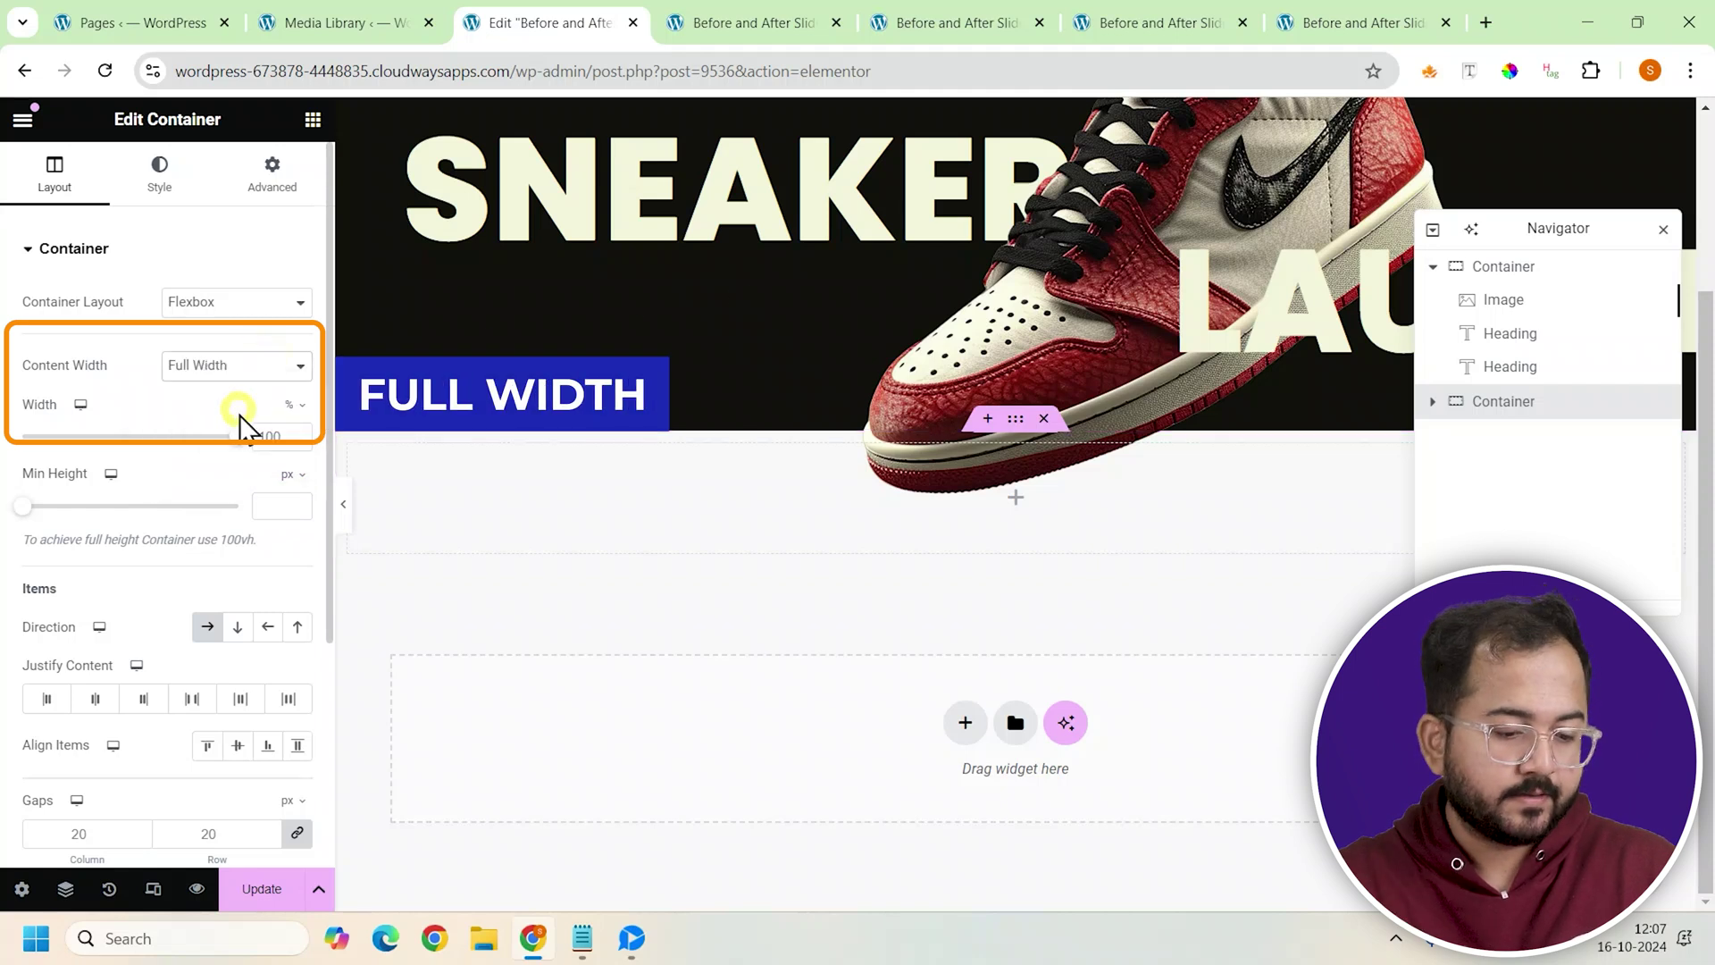
{"action": "mouse_move", "coordinate": [294, 505]}
{"action": "left_click", "coordinate": [287, 574]}
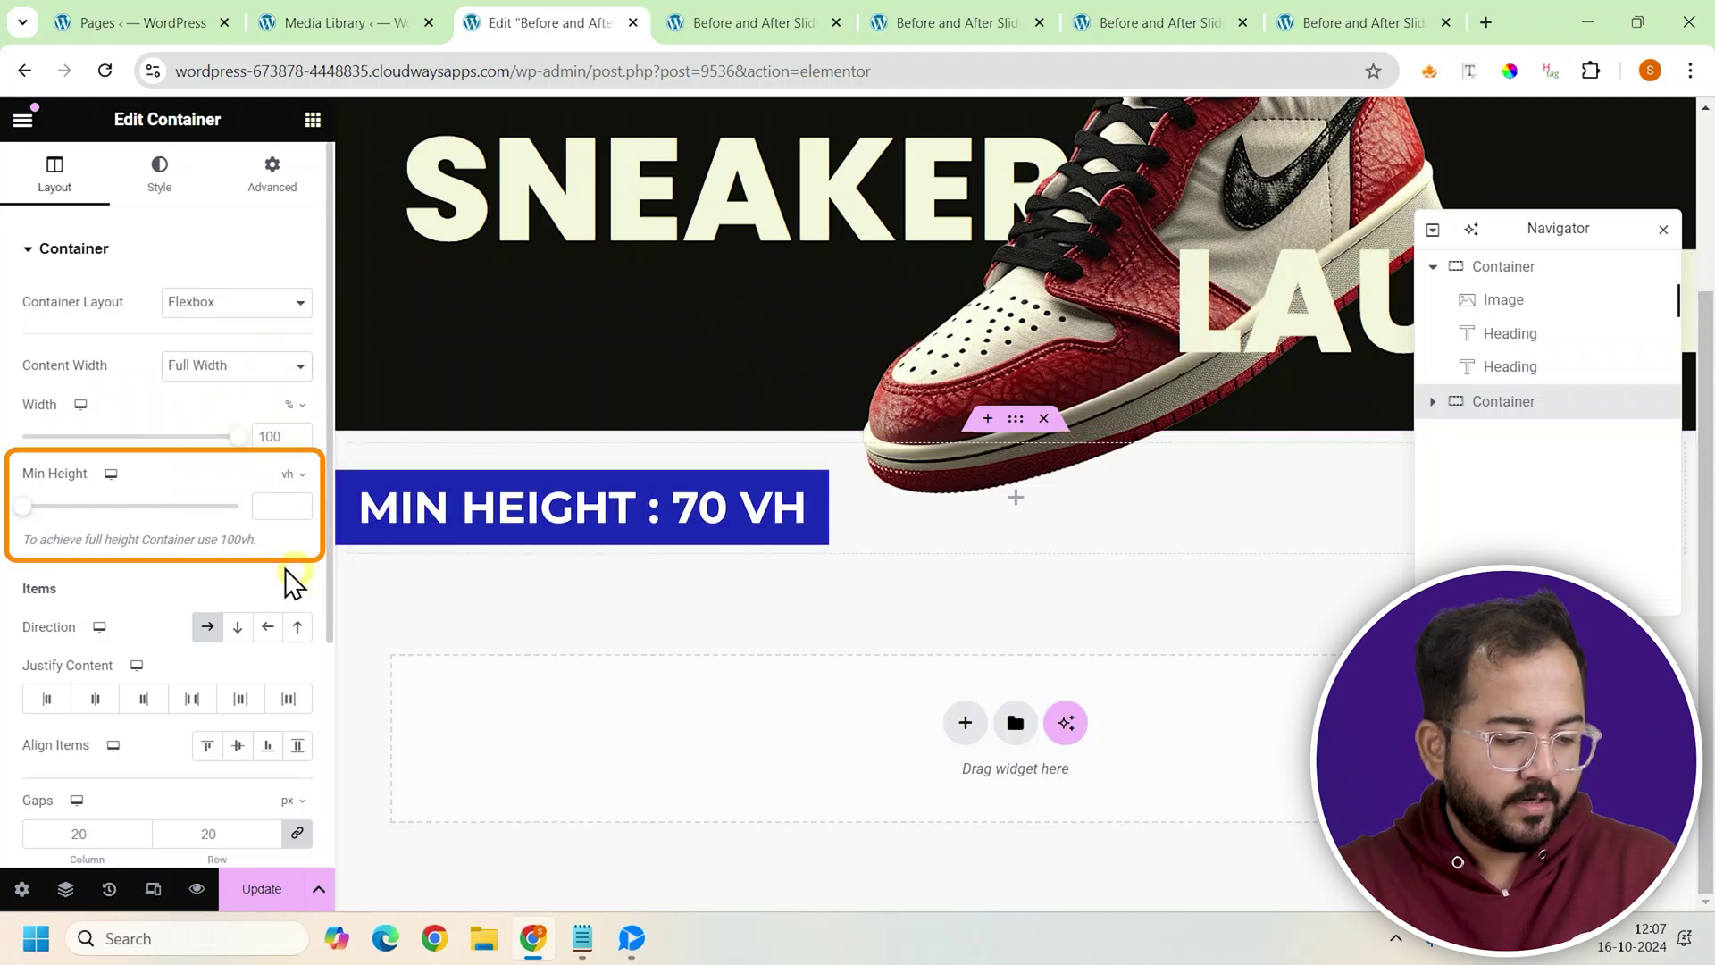
{"action": "left_click", "coordinate": [277, 507]}
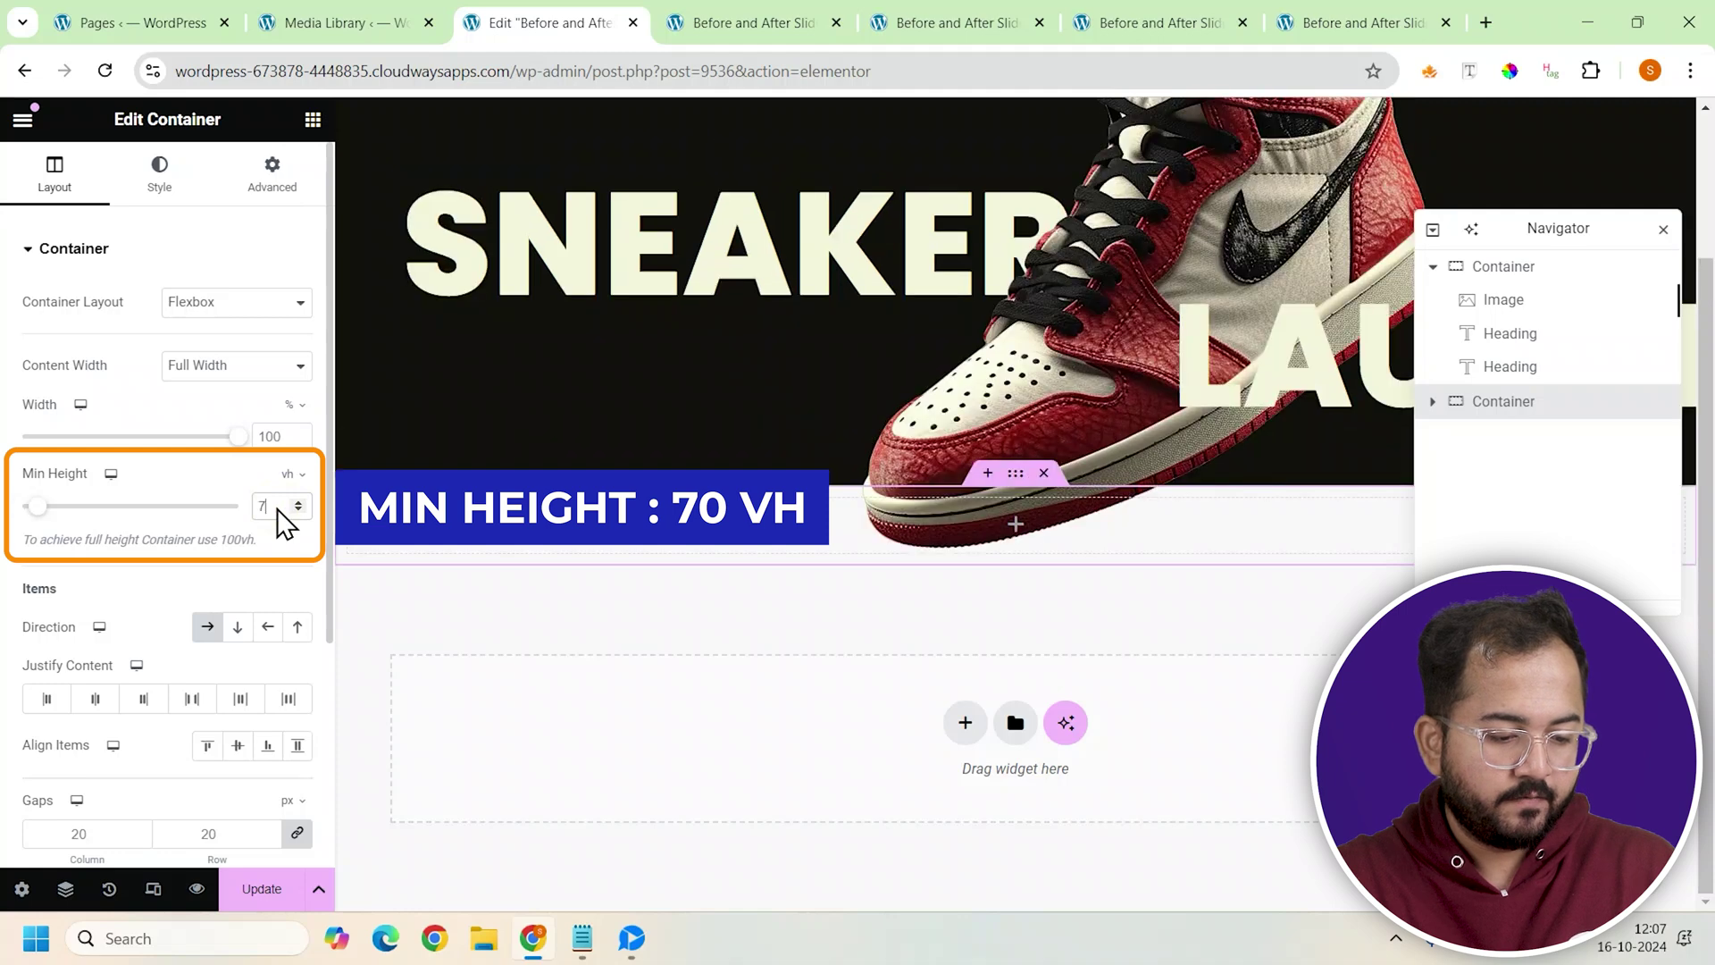
{"action": "type", "text": "70"}
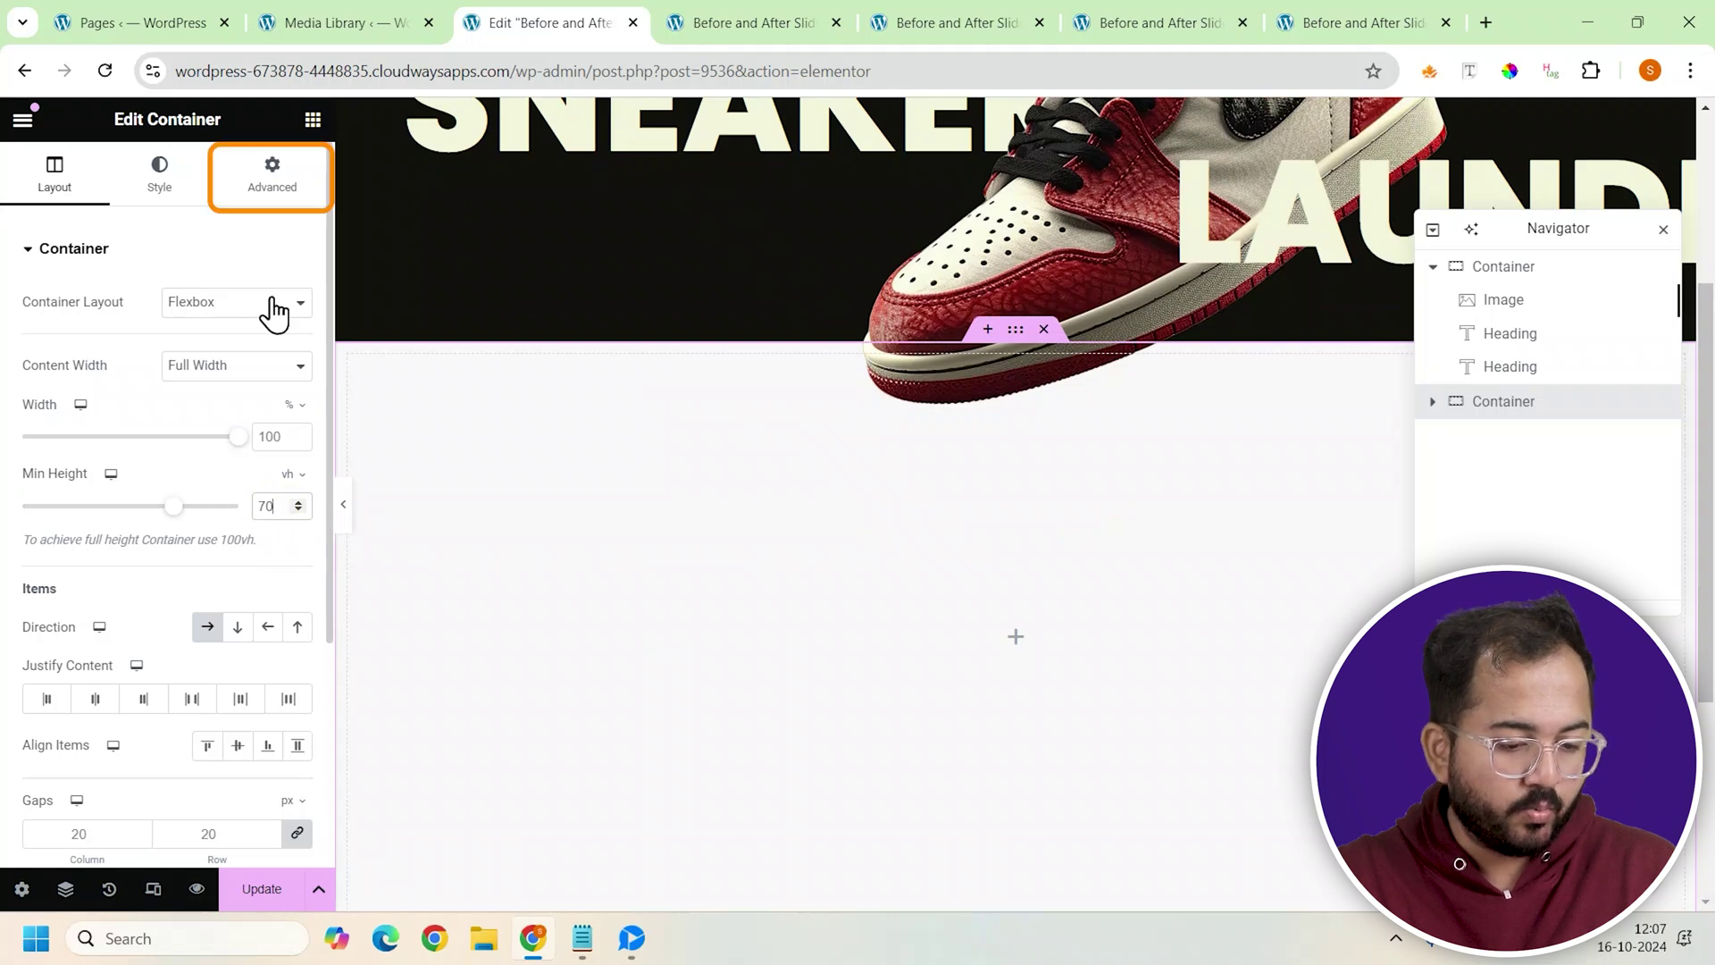
{"action": "left_click", "coordinate": [281, 203]}
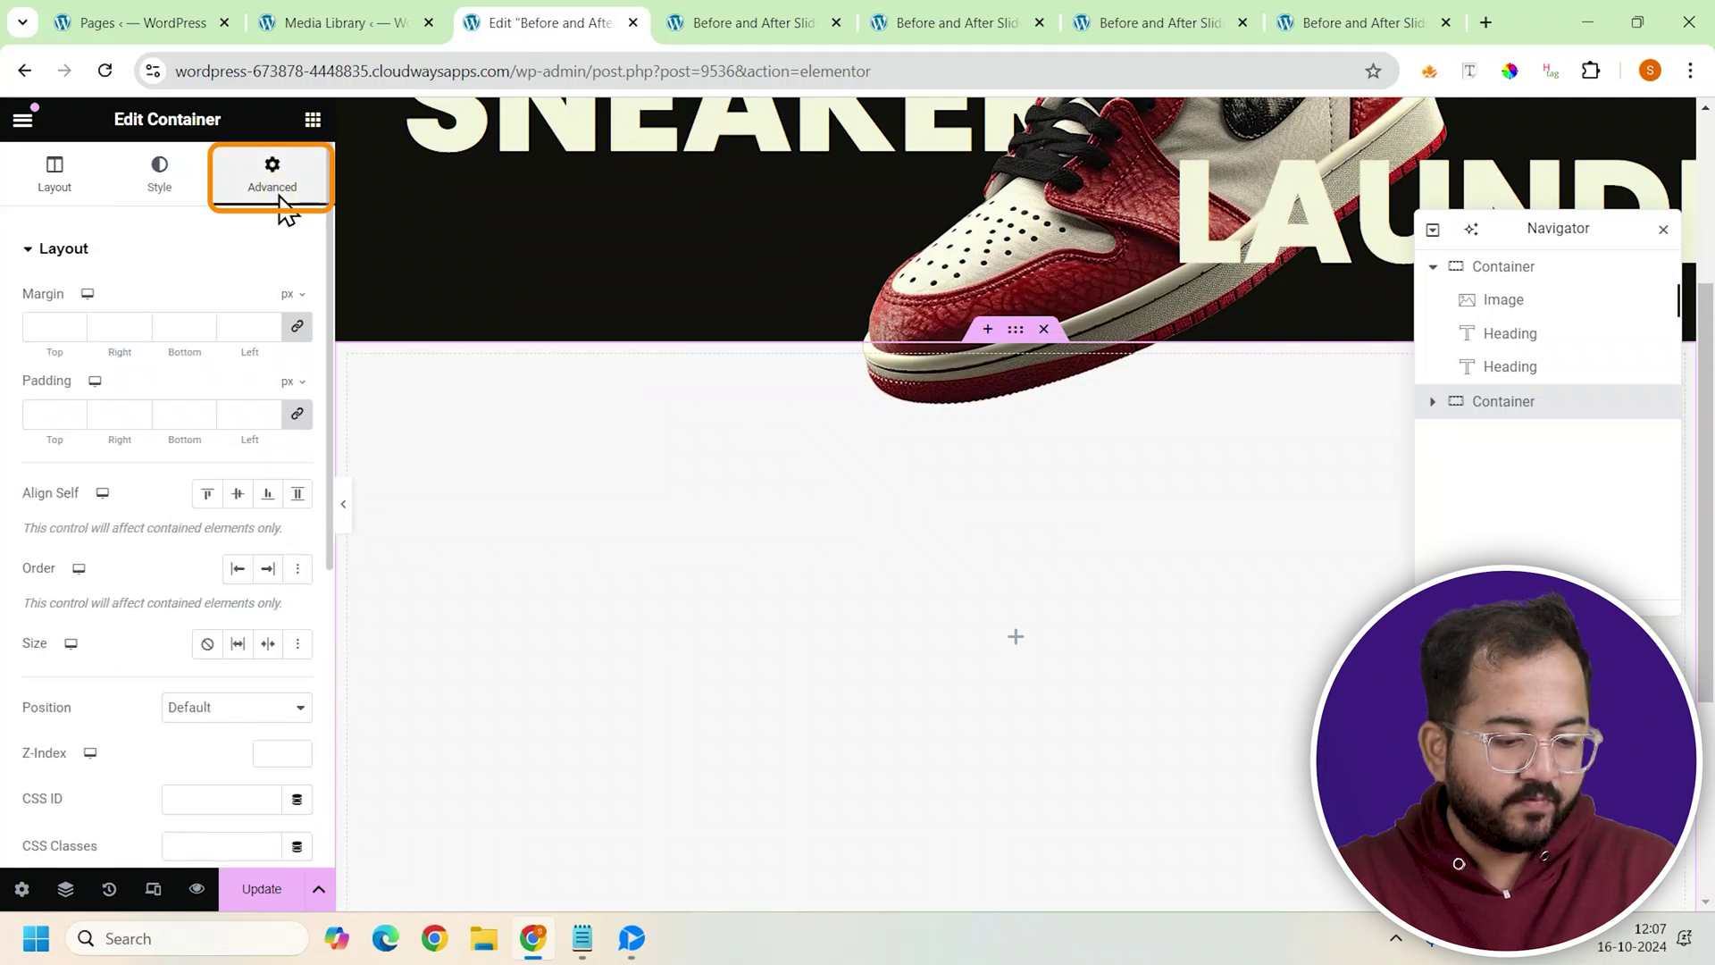
{"action": "left_click", "coordinate": [302, 411]}
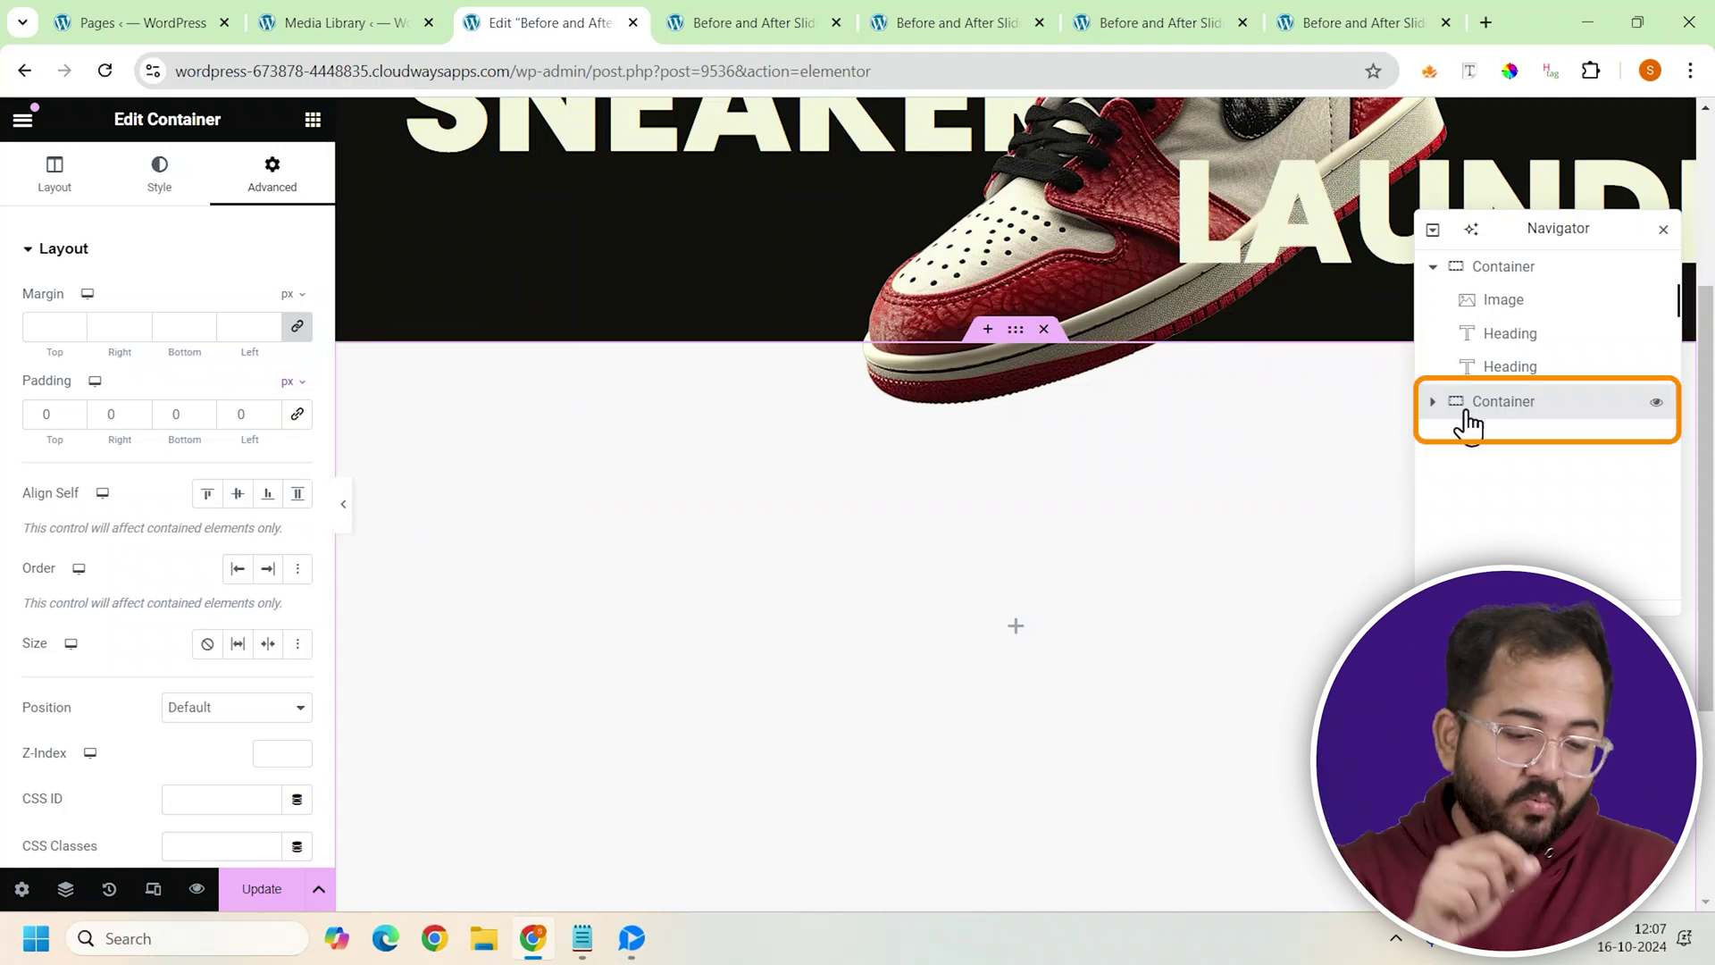
Nest an inner container set to Full Width, centred items, and padding 0.
{"action": "left_click", "coordinate": [313, 118]}
{"action": "left_click", "coordinate": [112, 355]}
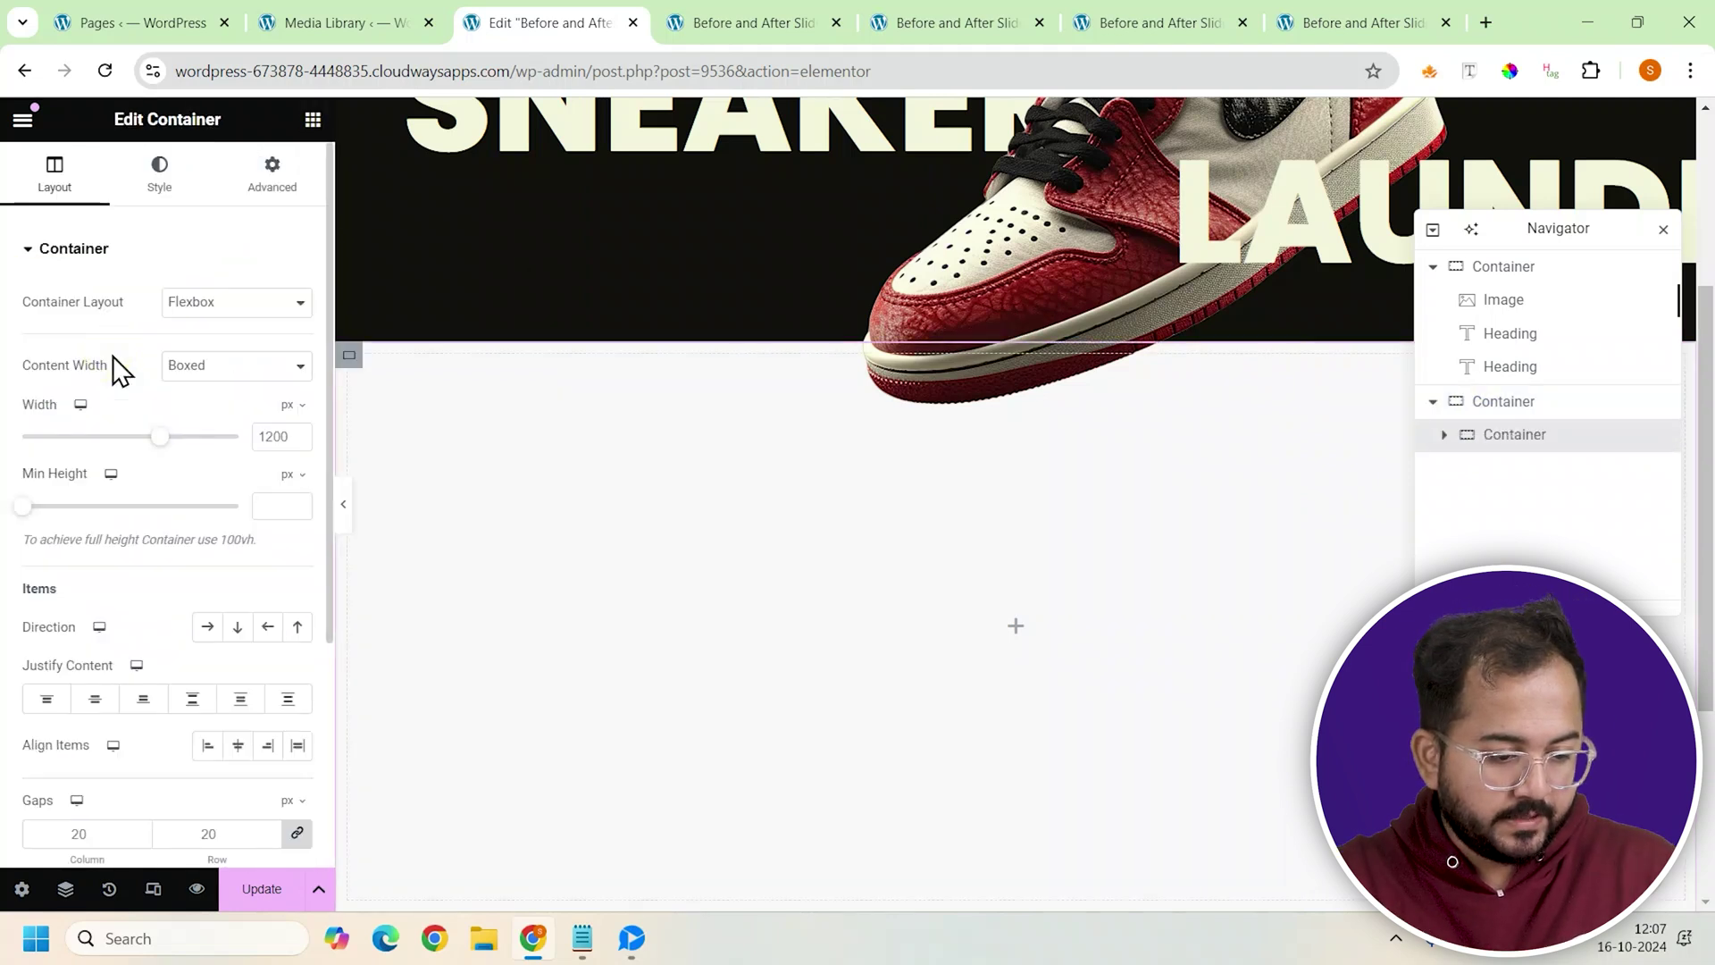
{"action": "left_click", "coordinate": [211, 372]}
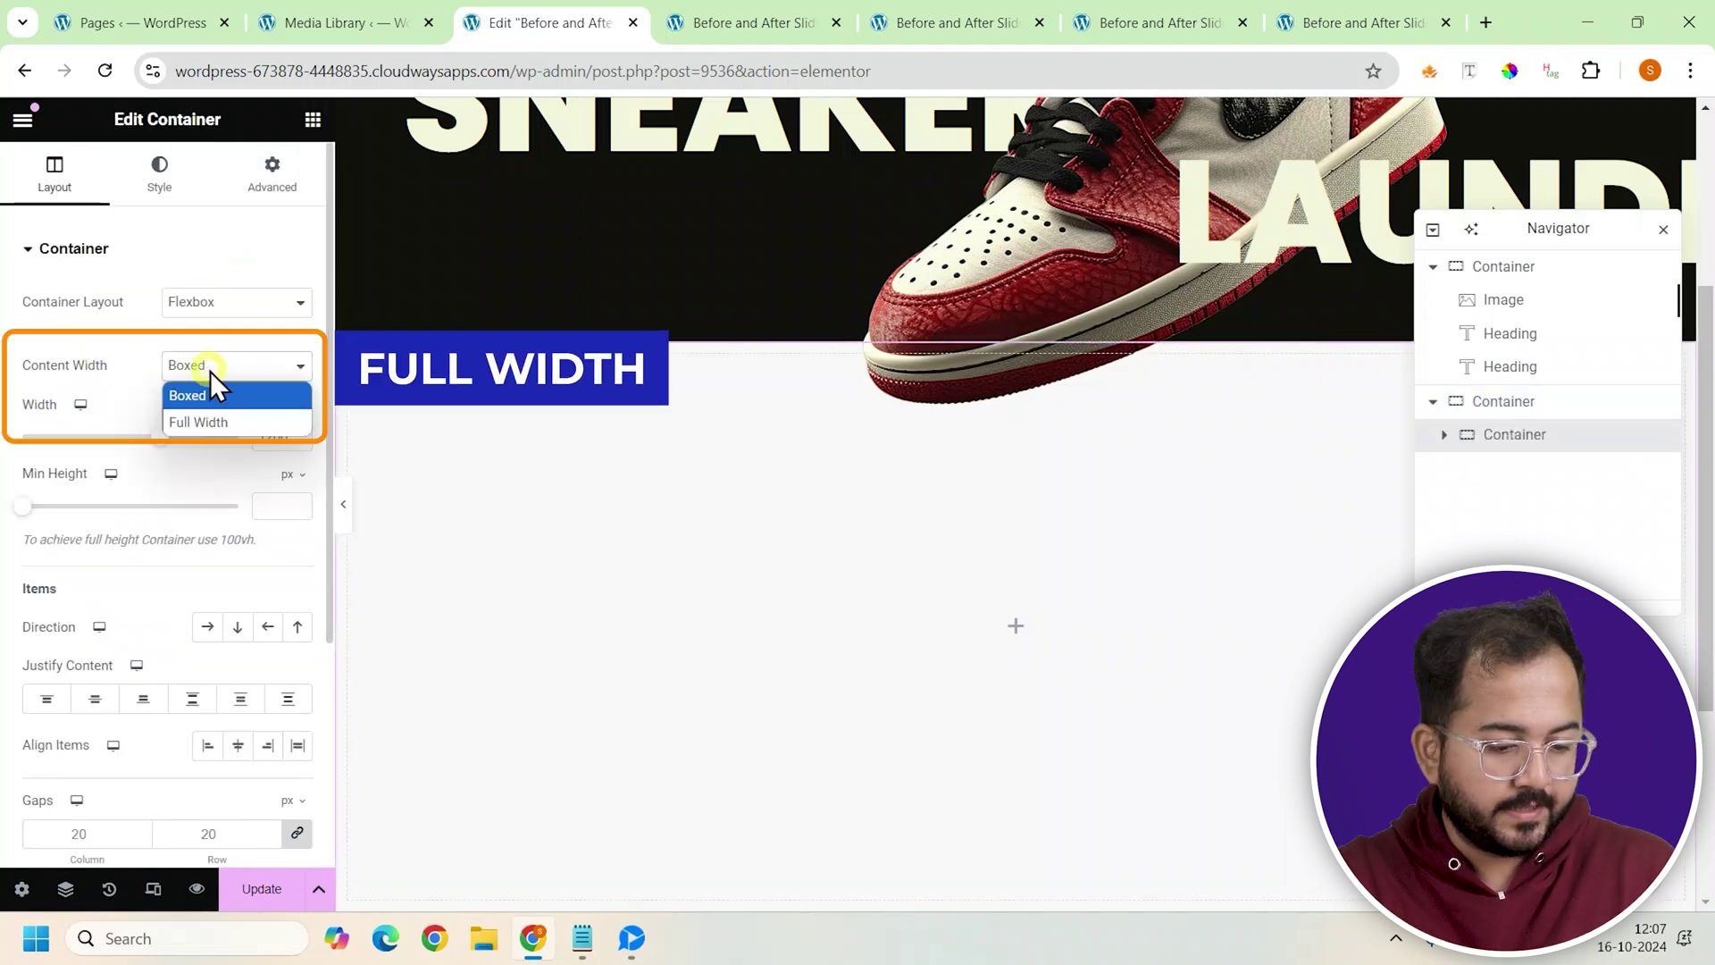
{"action": "left_click", "coordinate": [213, 415]}
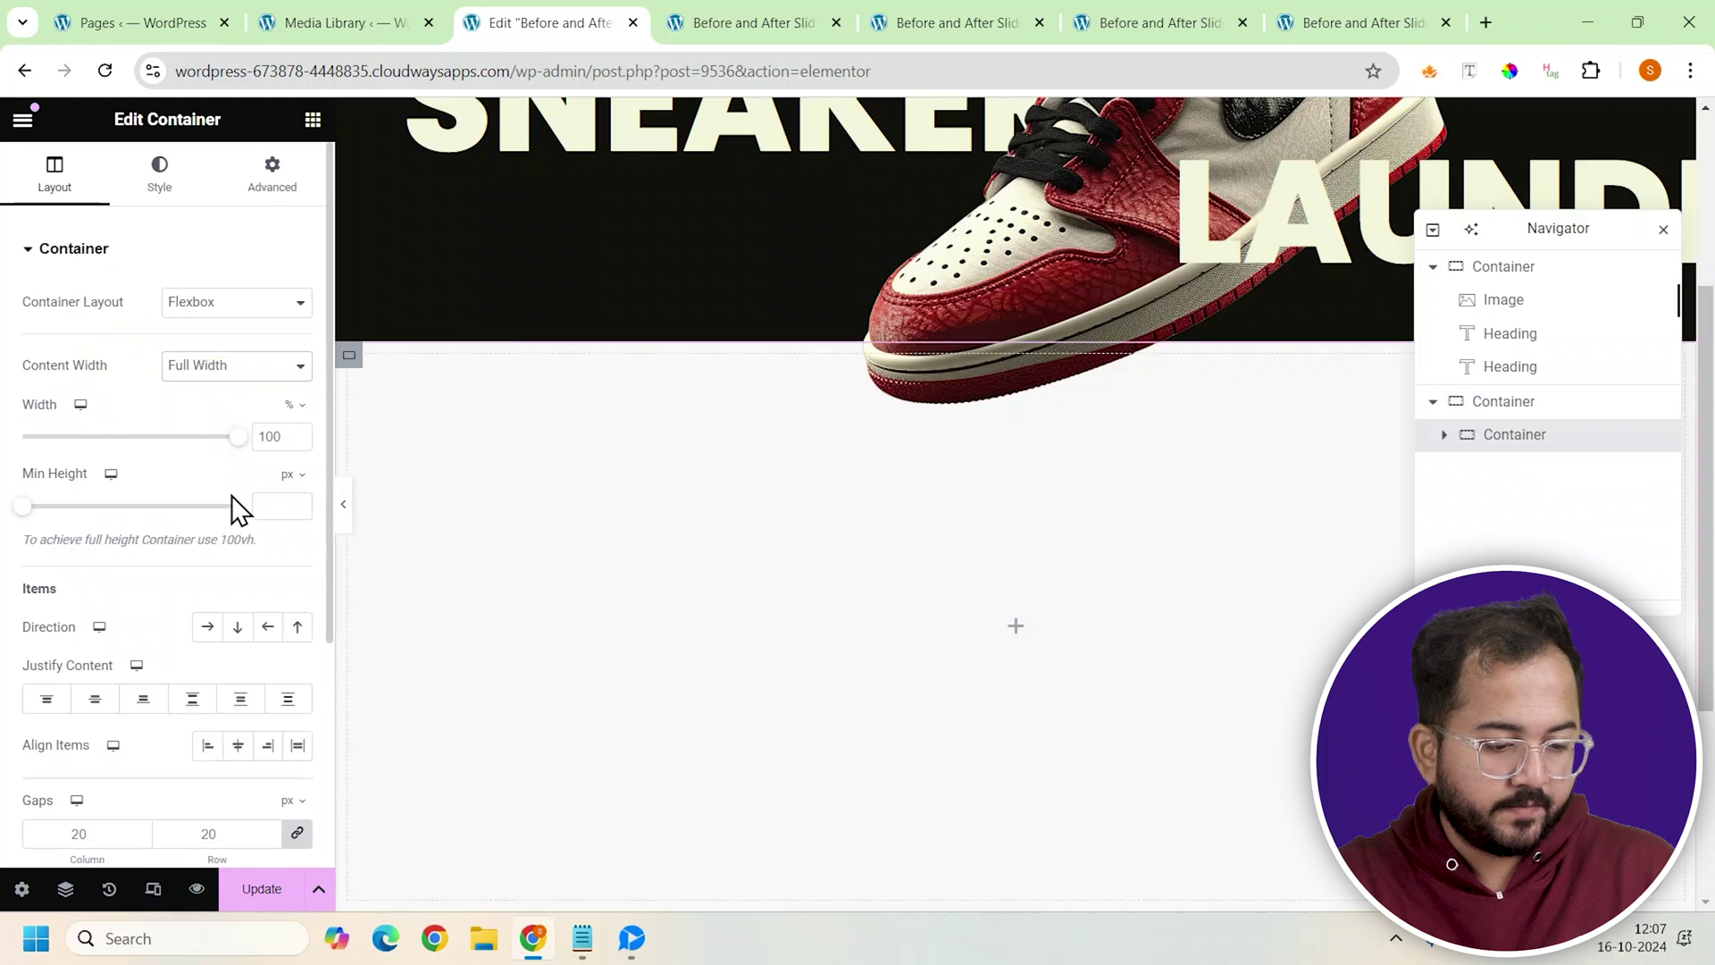
{"action": "left_click", "coordinate": [238, 746]}
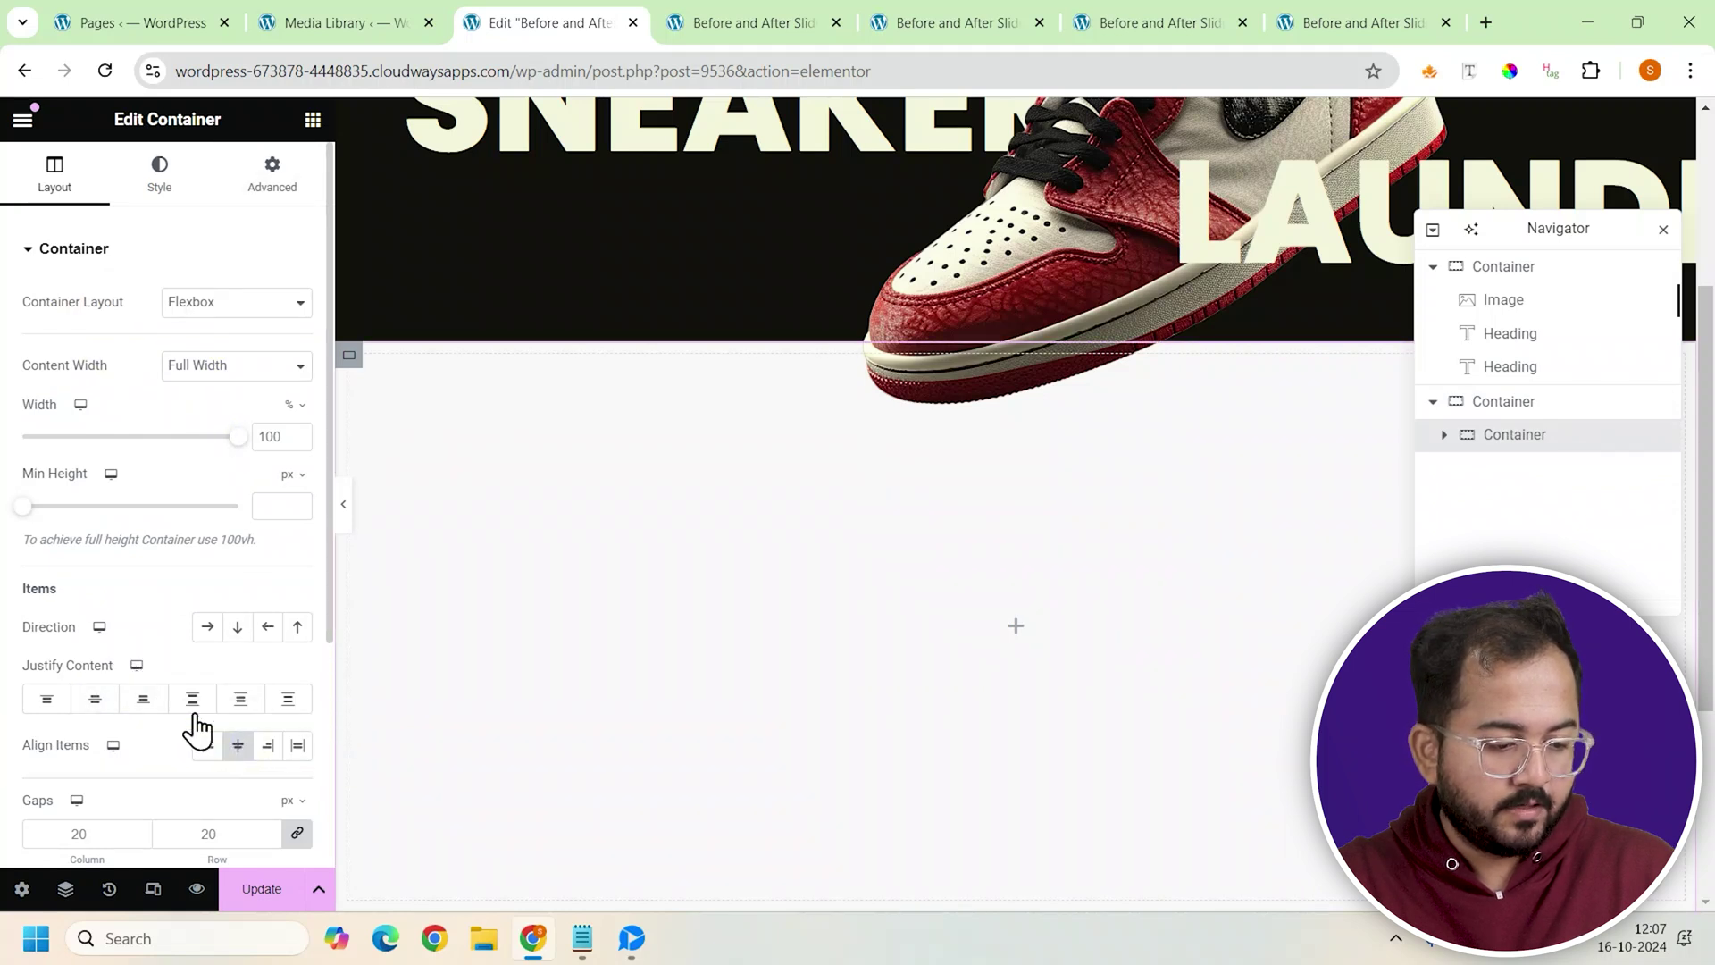
{"action": "left_click", "coordinate": [273, 174]}
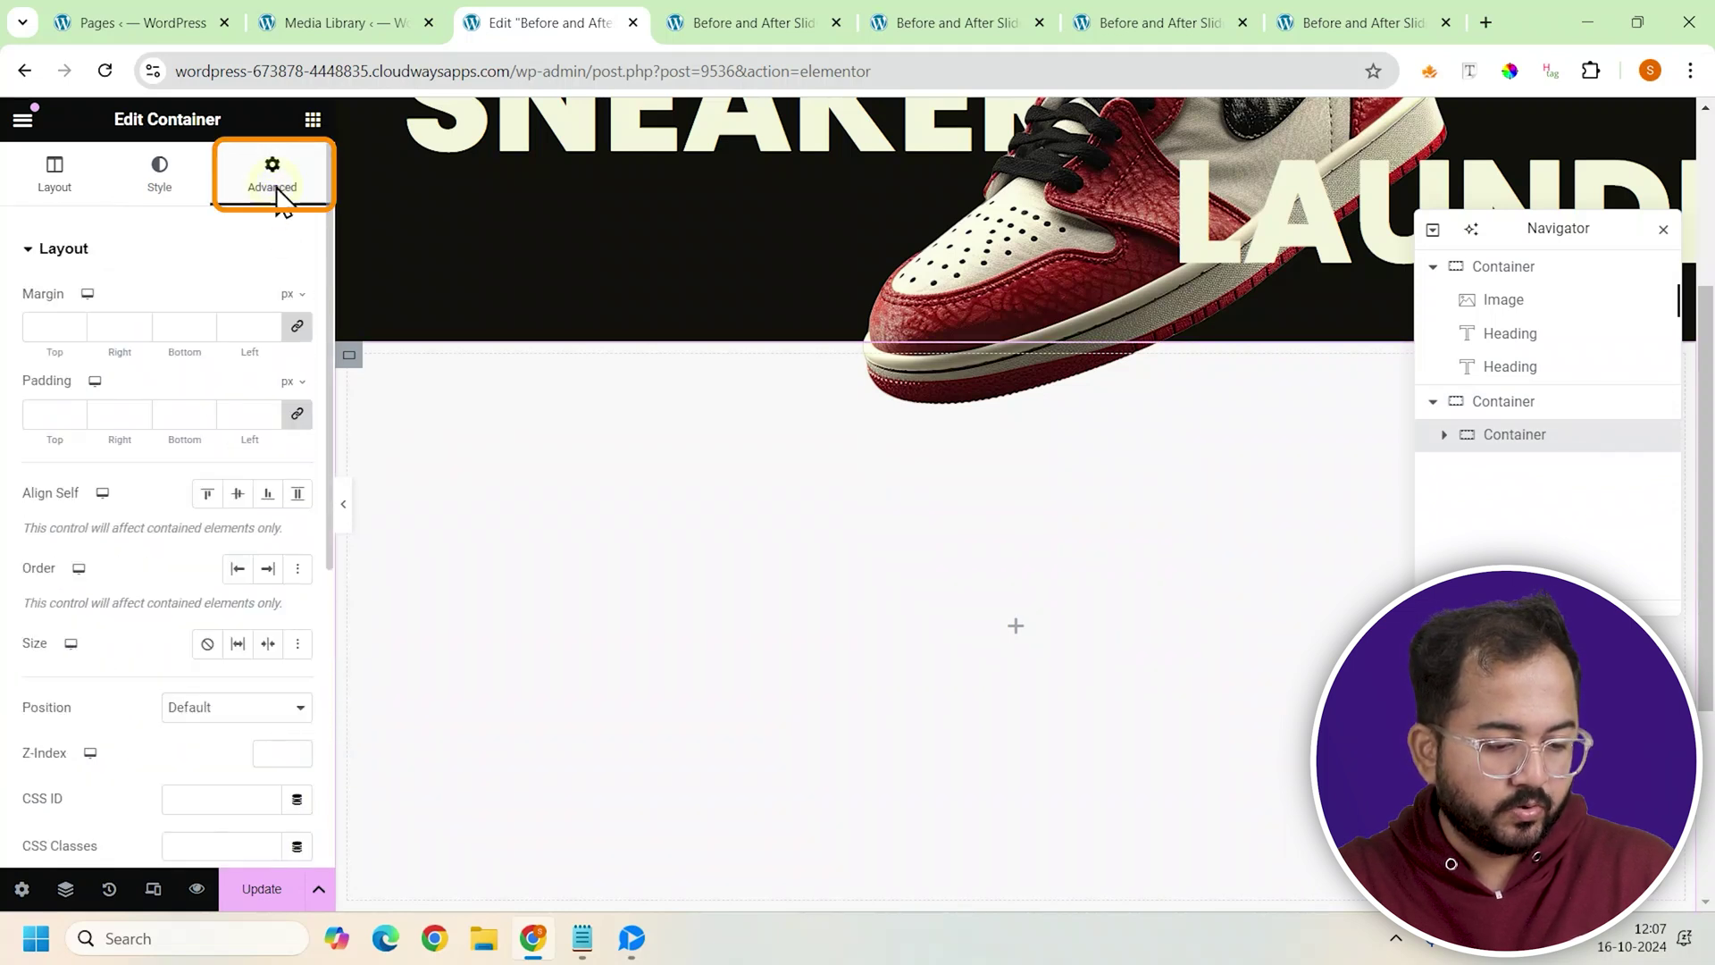
{"action": "type", "text": "0"}
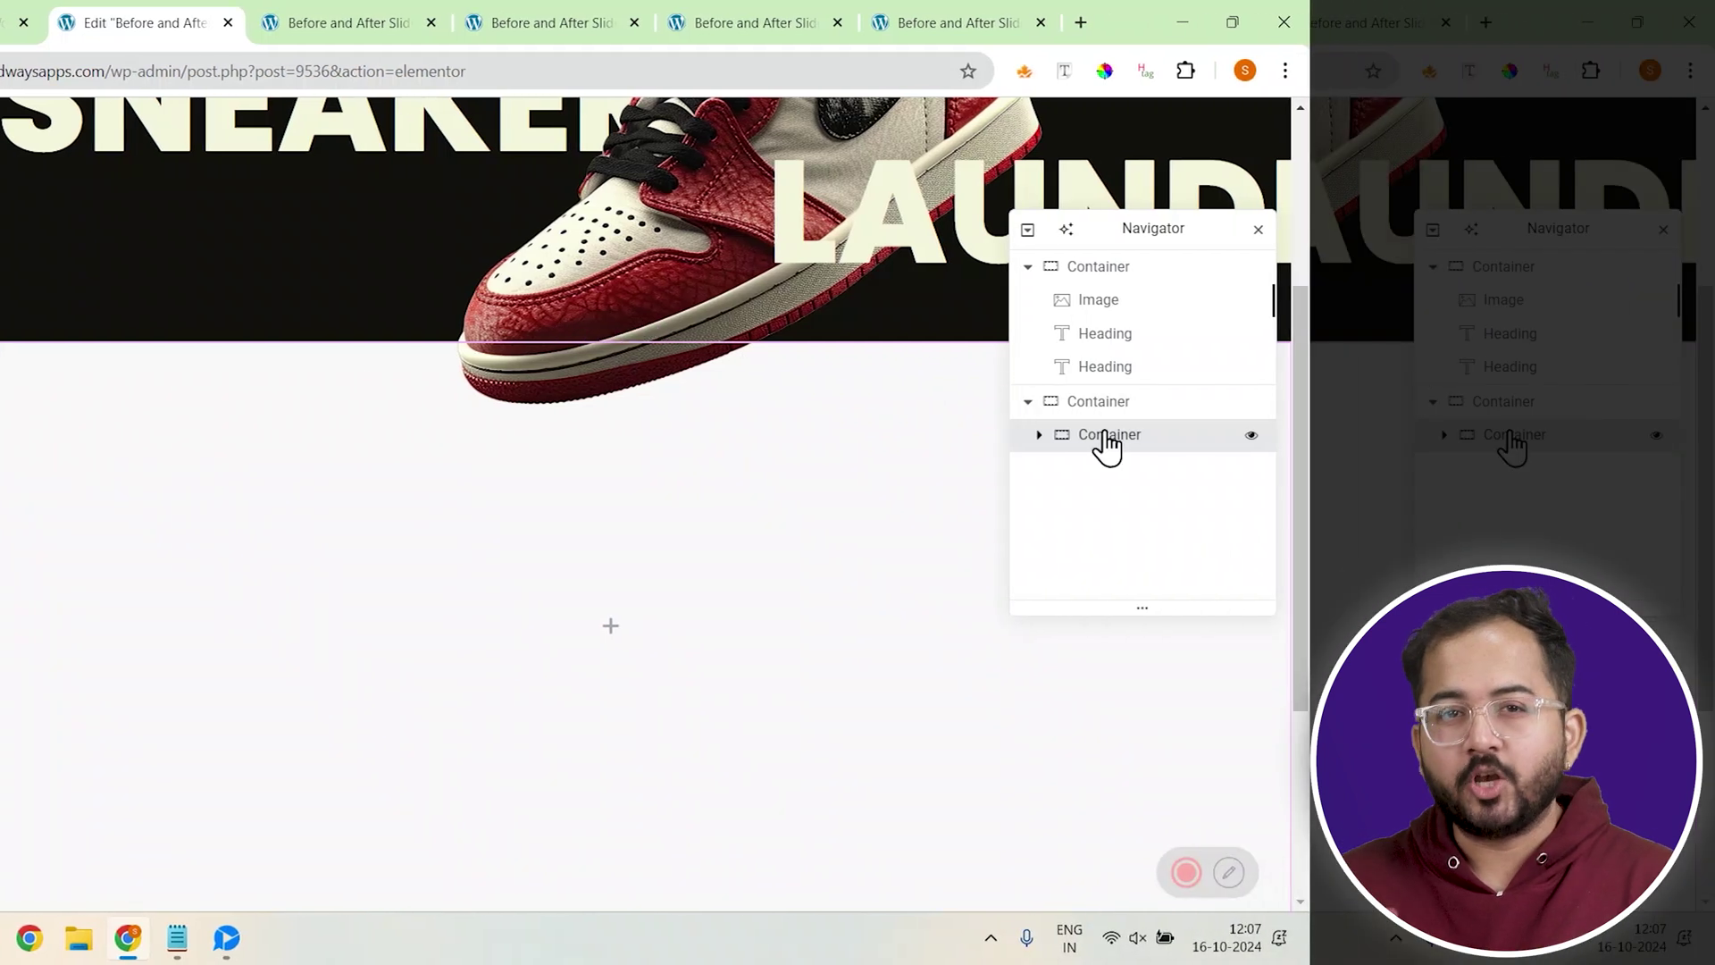
Duplicate the inner container twice in the Navigator to make three columns.
{"action": "right_click", "coordinate": [1108, 438]}
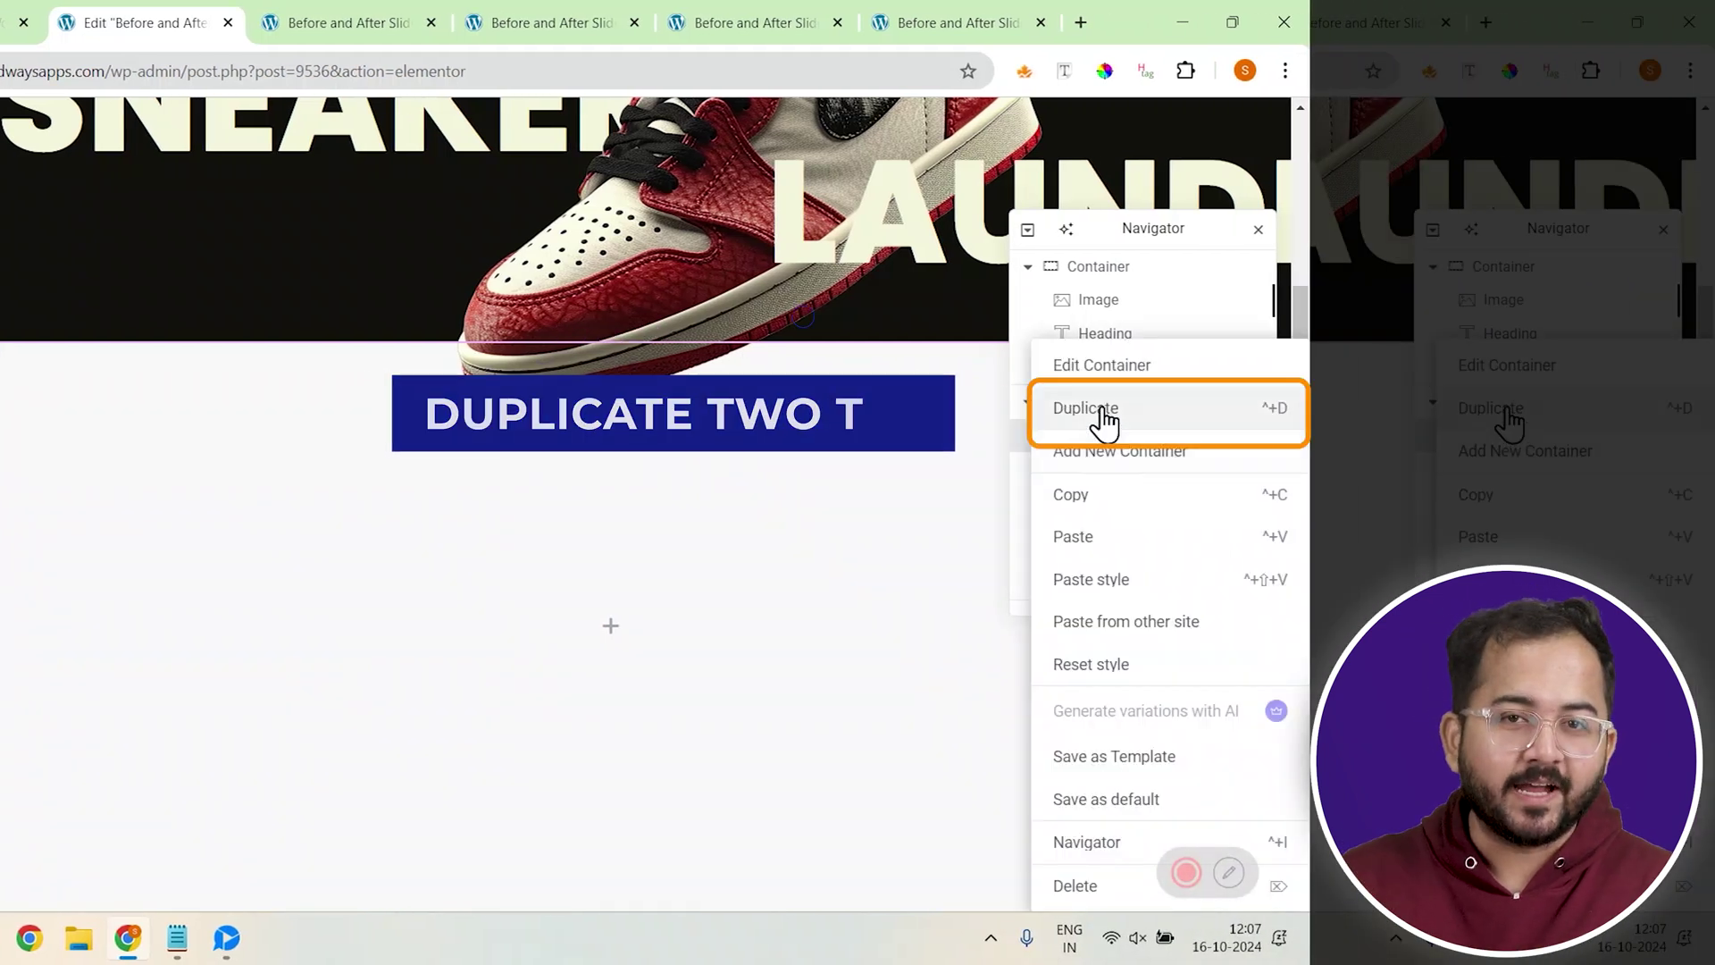
{"action": "left_click", "coordinate": [1103, 408]}
{"action": "right_click", "coordinate": [1108, 467]}
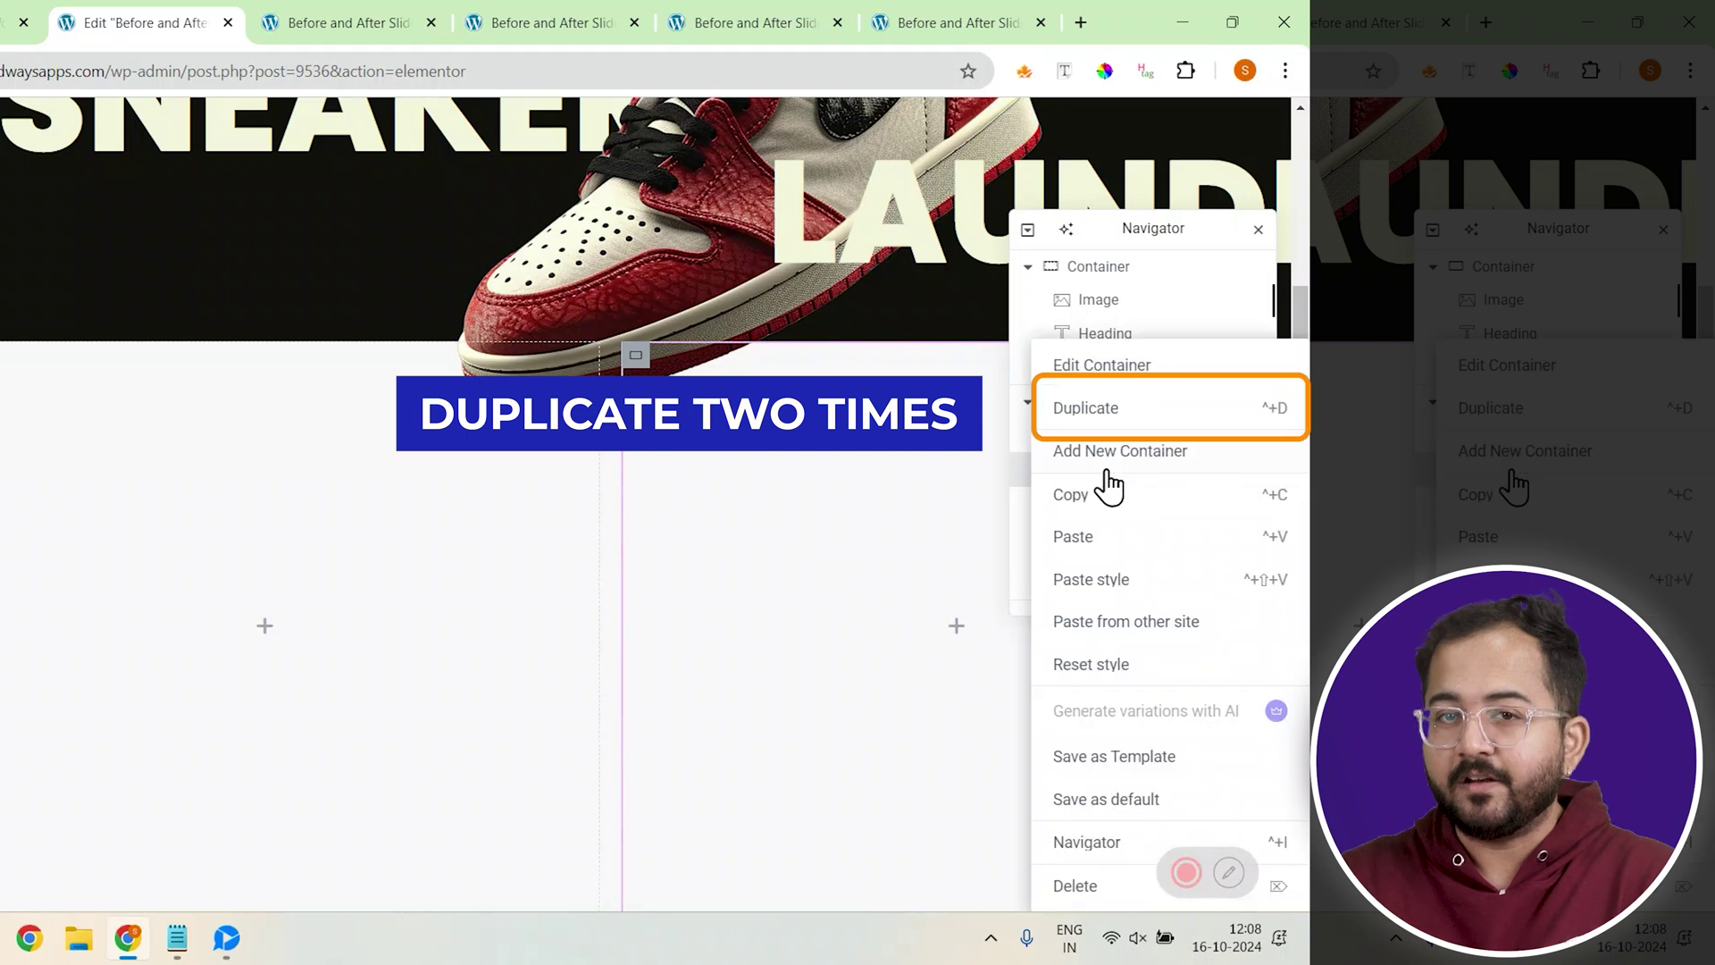
{"action": "left_click", "coordinate": [1133, 421]}
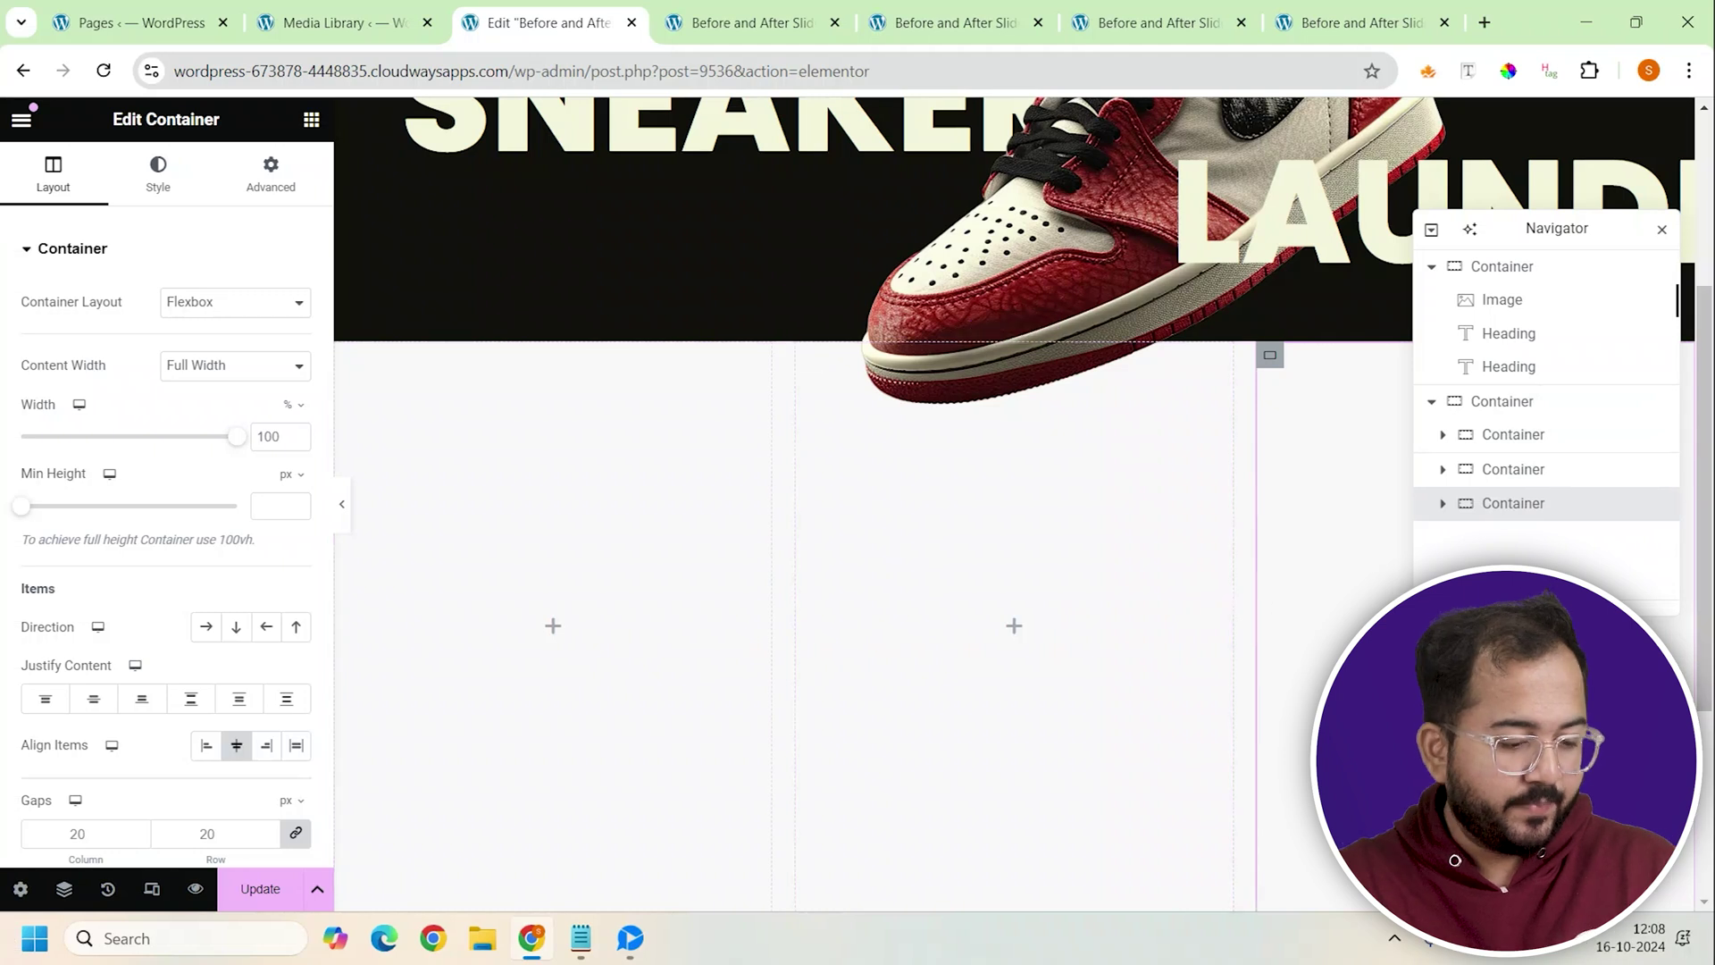
Select the parent container, then the first inner column container in the Navigator.
{"action": "left_click", "coordinate": [1498, 406]}
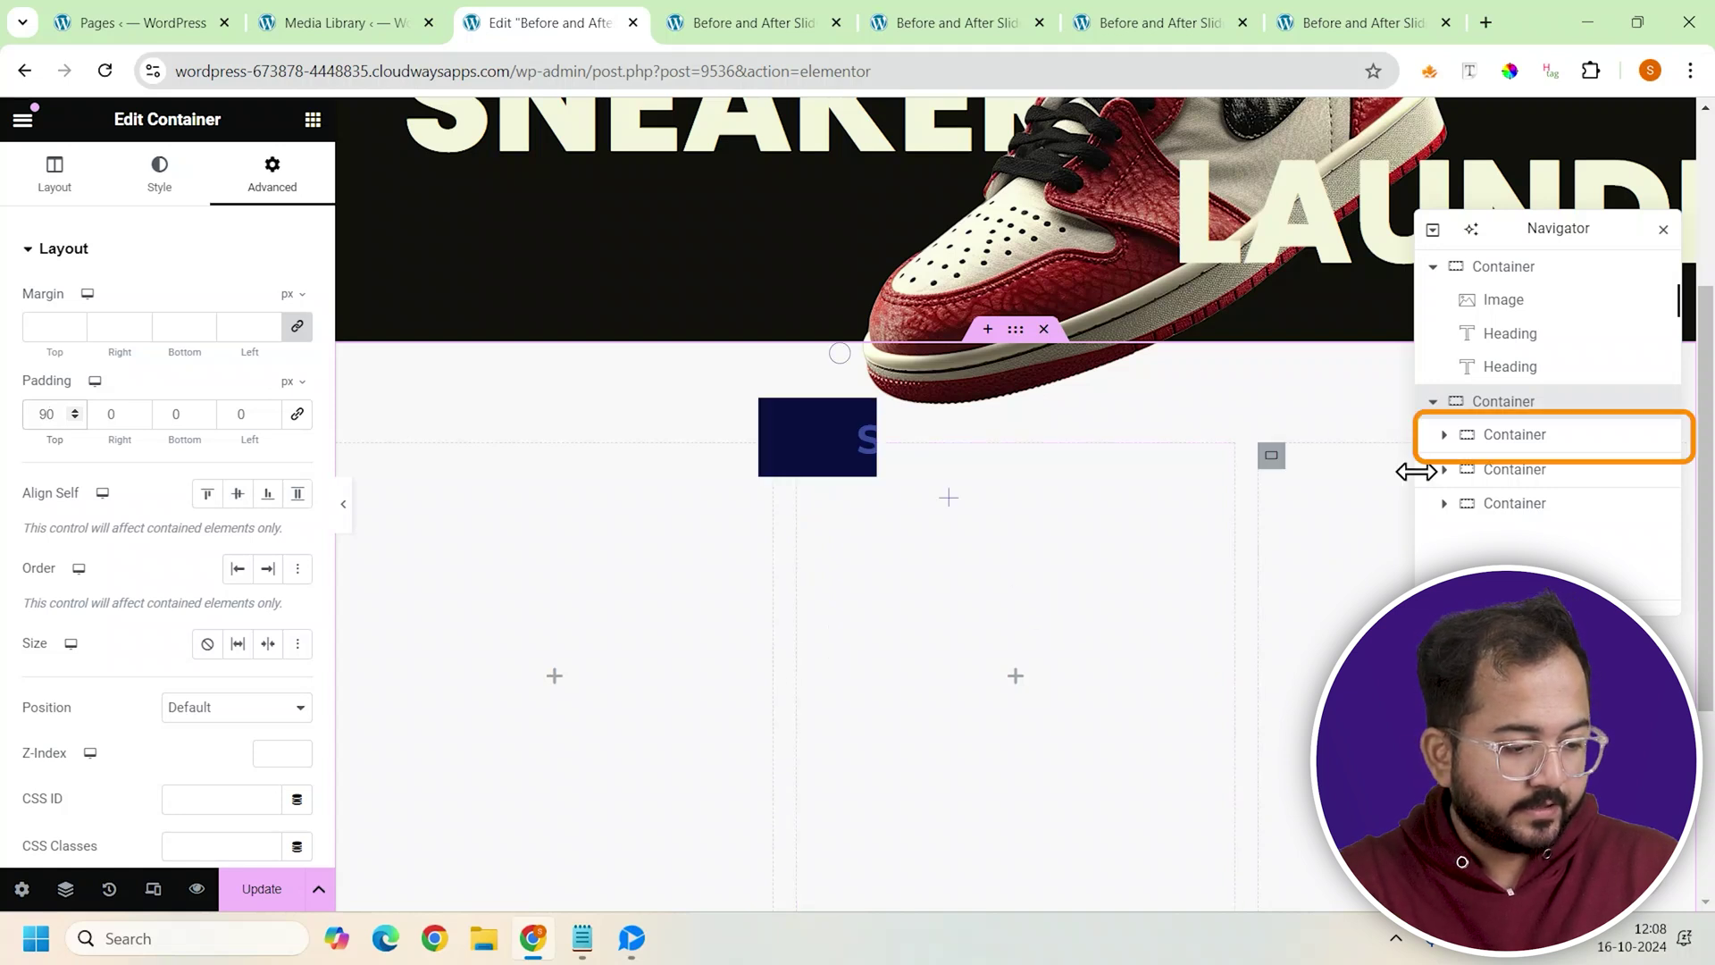
{"action": "left_click", "coordinate": [1501, 438]}
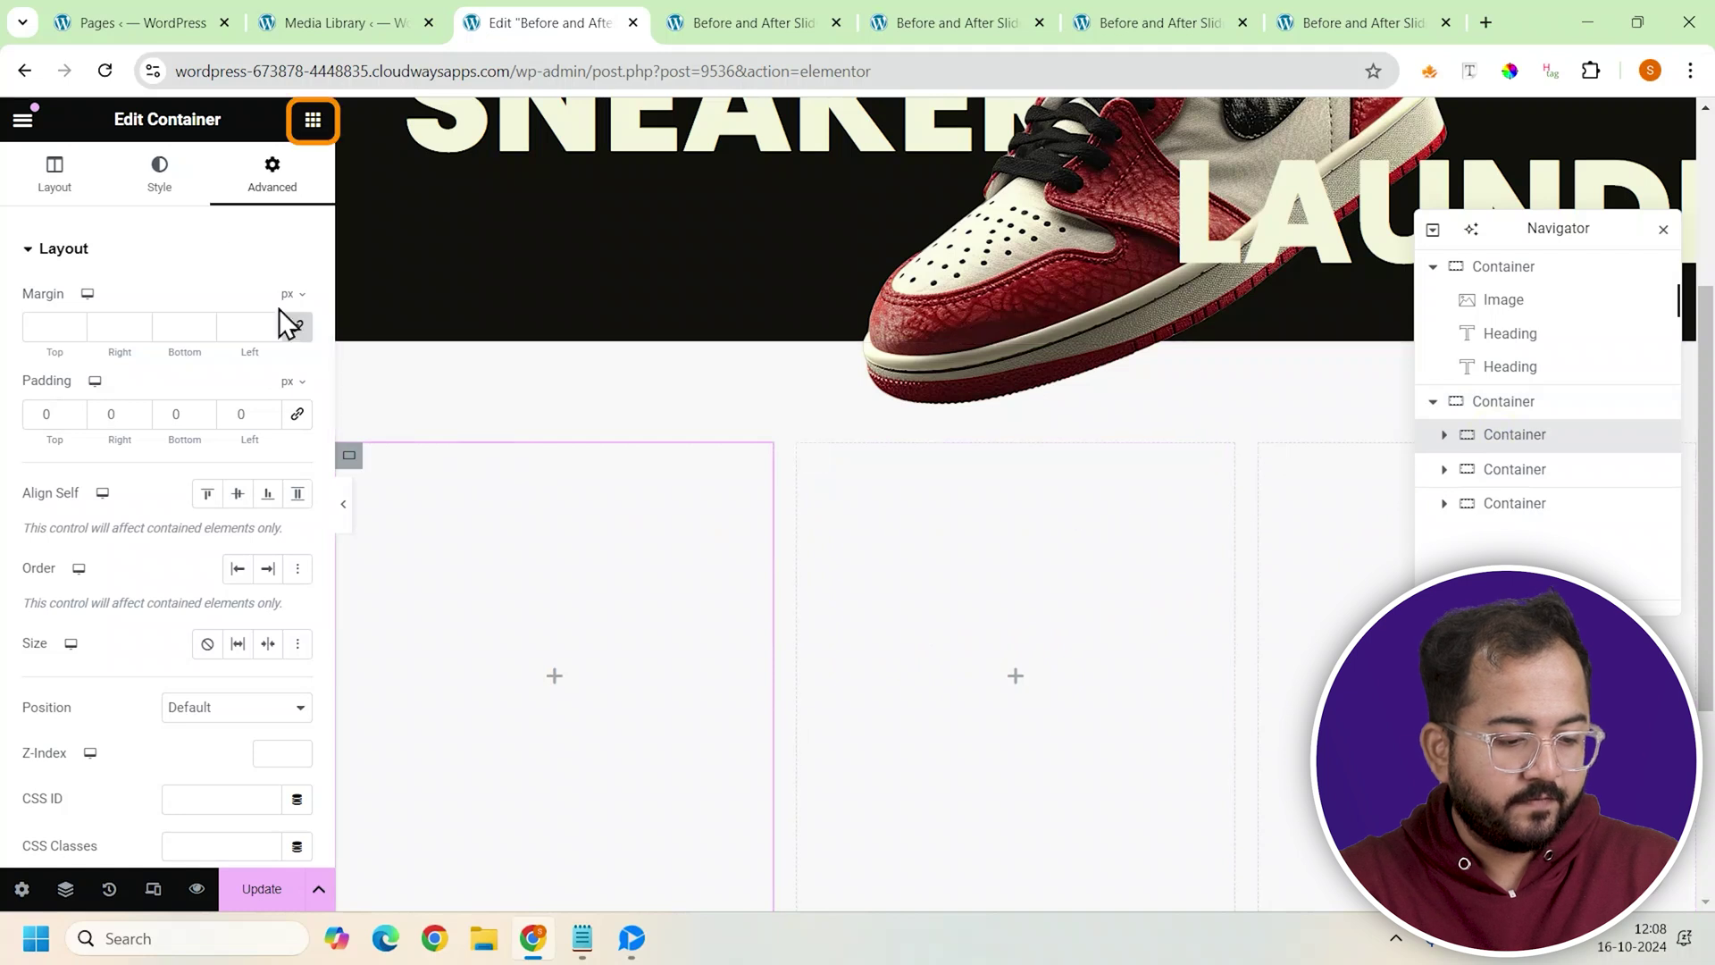
Add an HTML widget to the first column and paste the img-comparison-slider snippet.
{"action": "left_click", "coordinate": [312, 121]}
{"action": "left_click", "coordinate": [231, 217]}
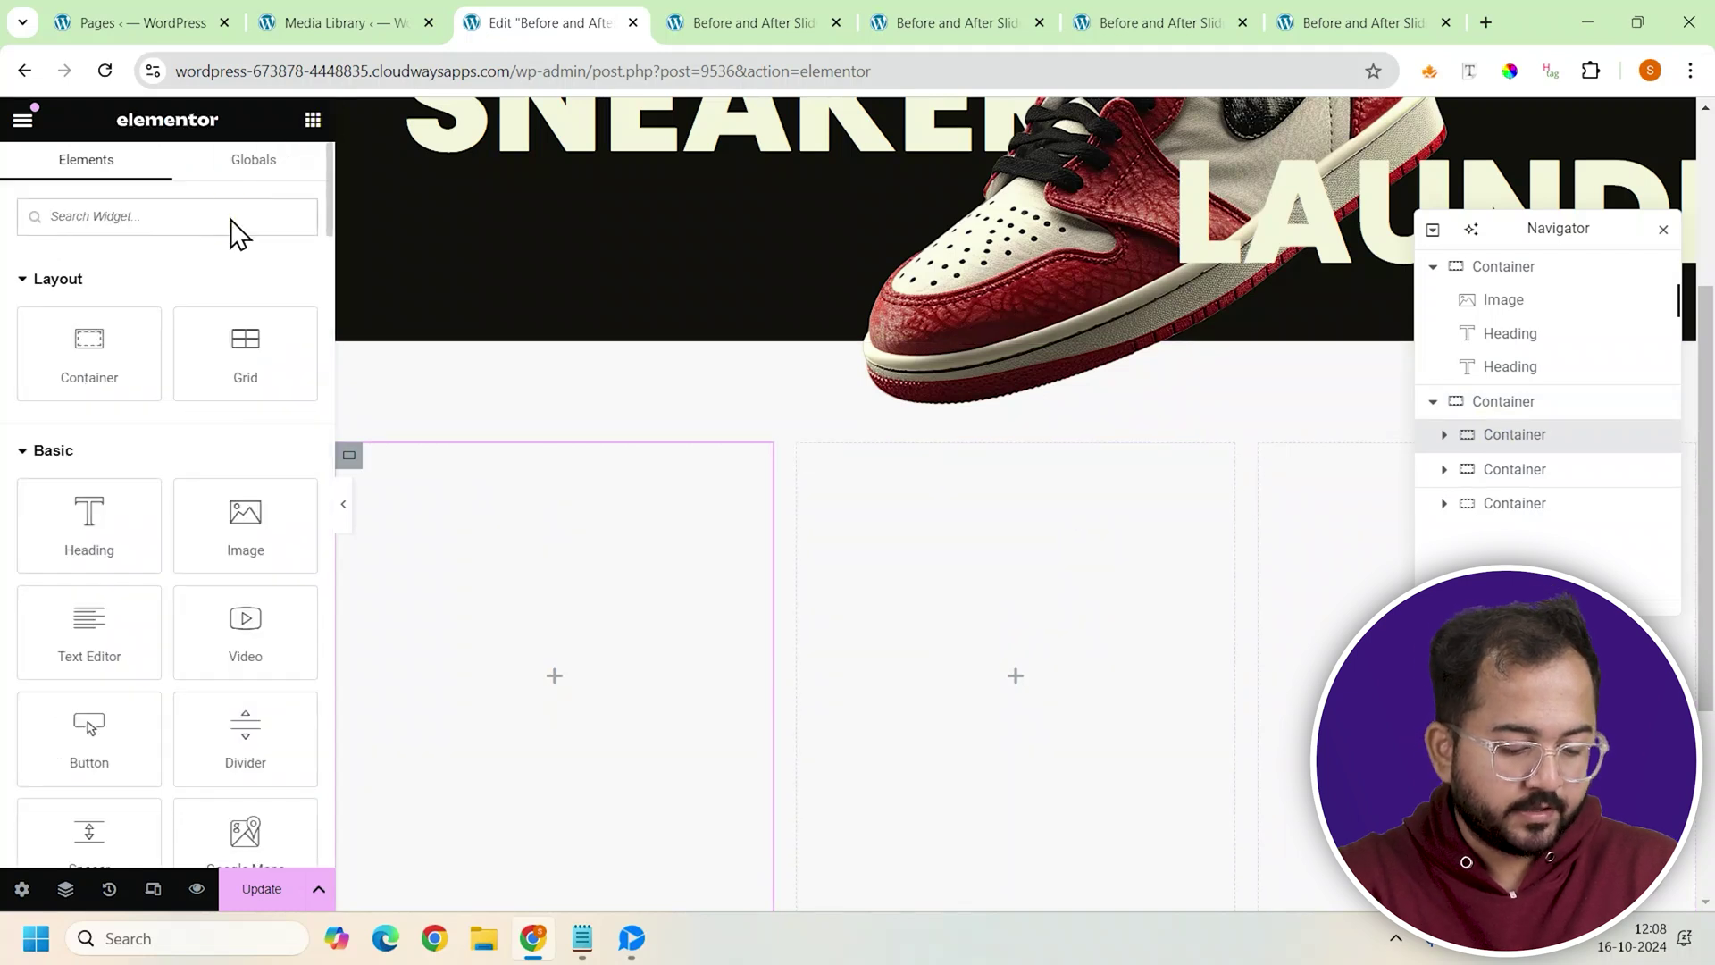
{"action": "type", "text": "html"}
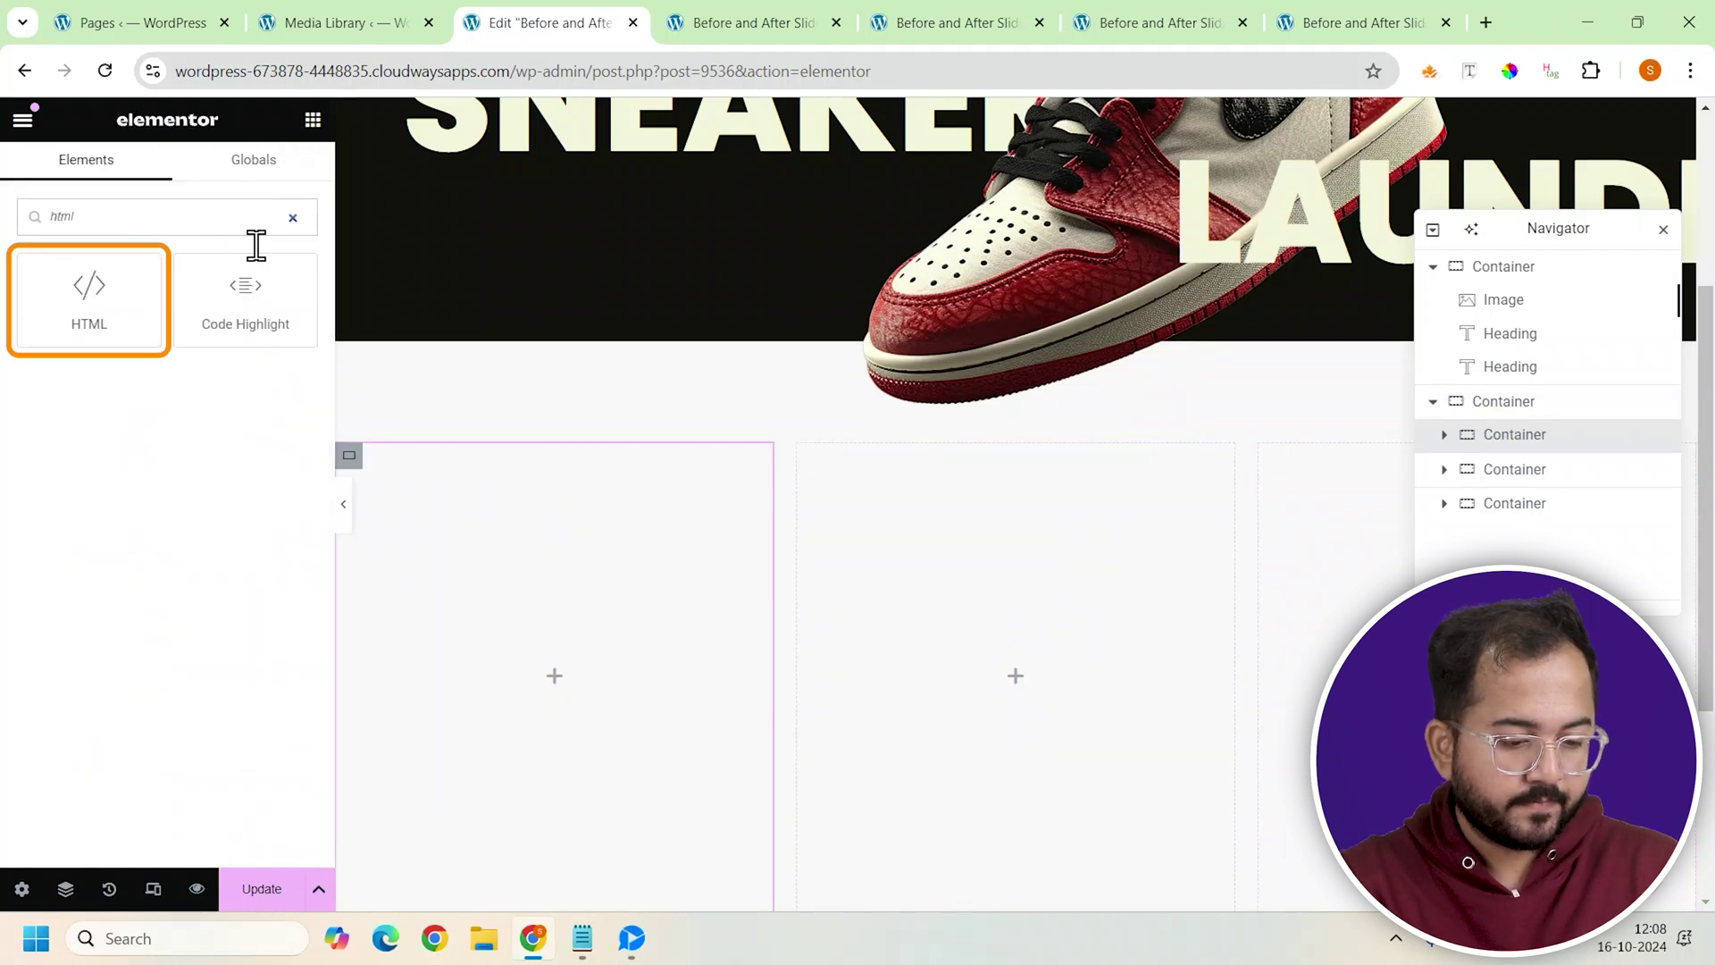
{"action": "left_click", "coordinate": [134, 295]}
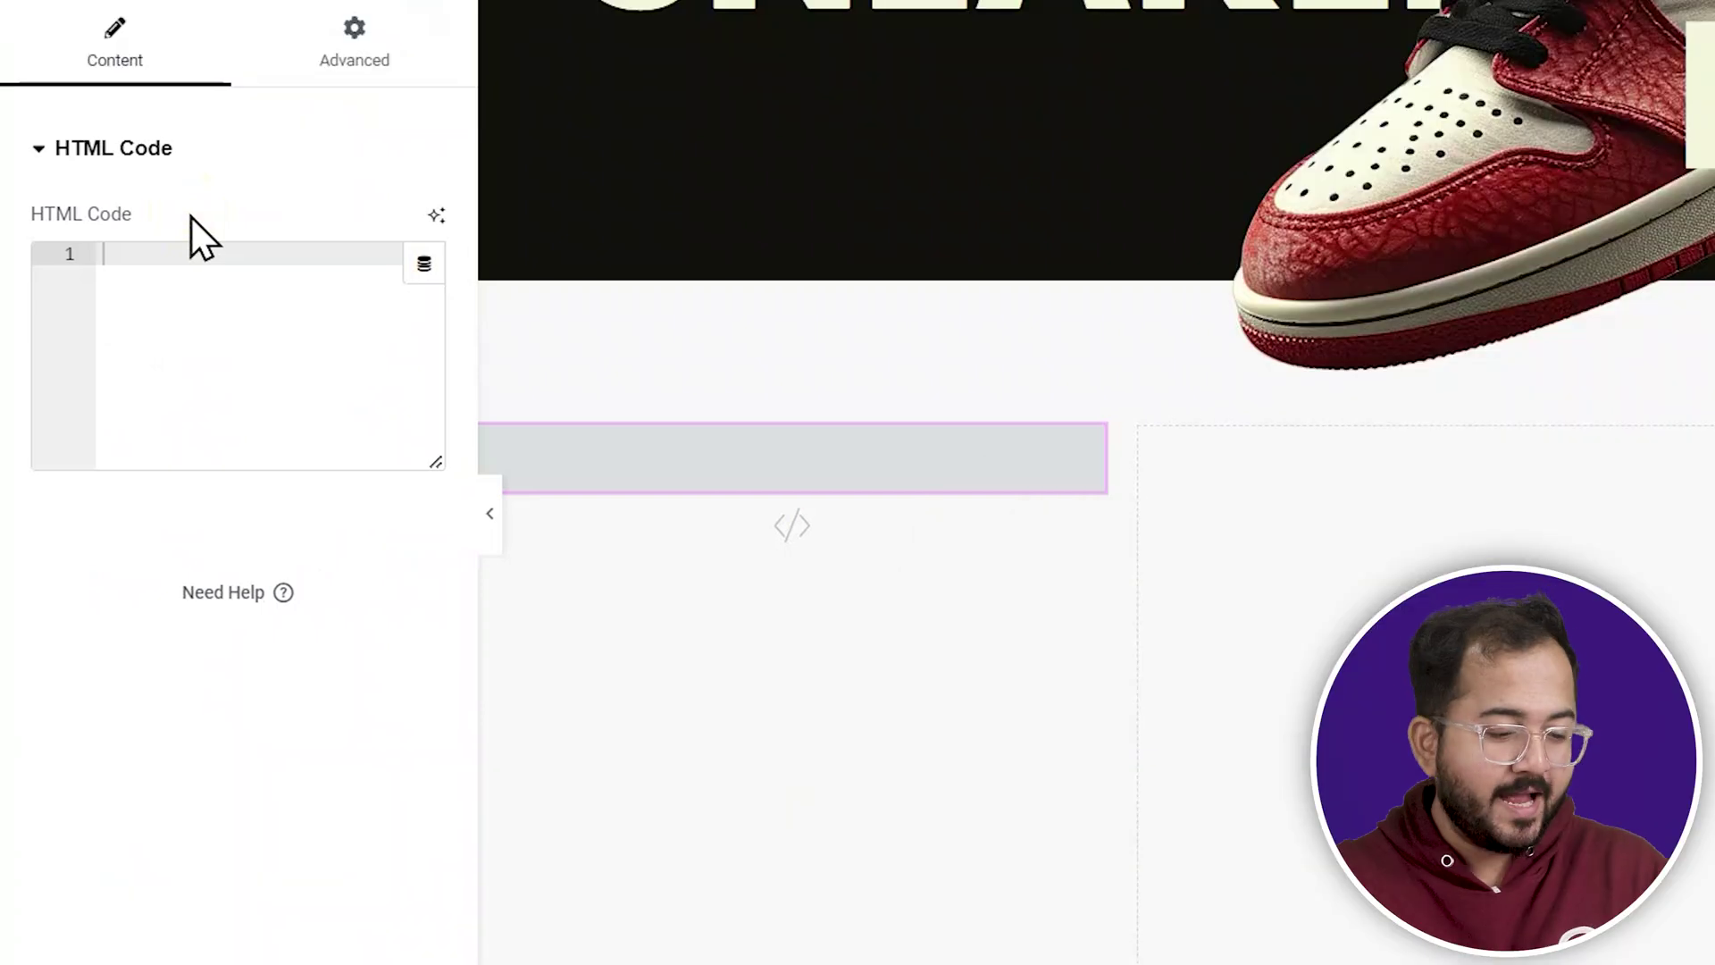
{"action": "right_click", "coordinate": [186, 324]}
{"action": "left_click", "coordinate": [268, 677]}
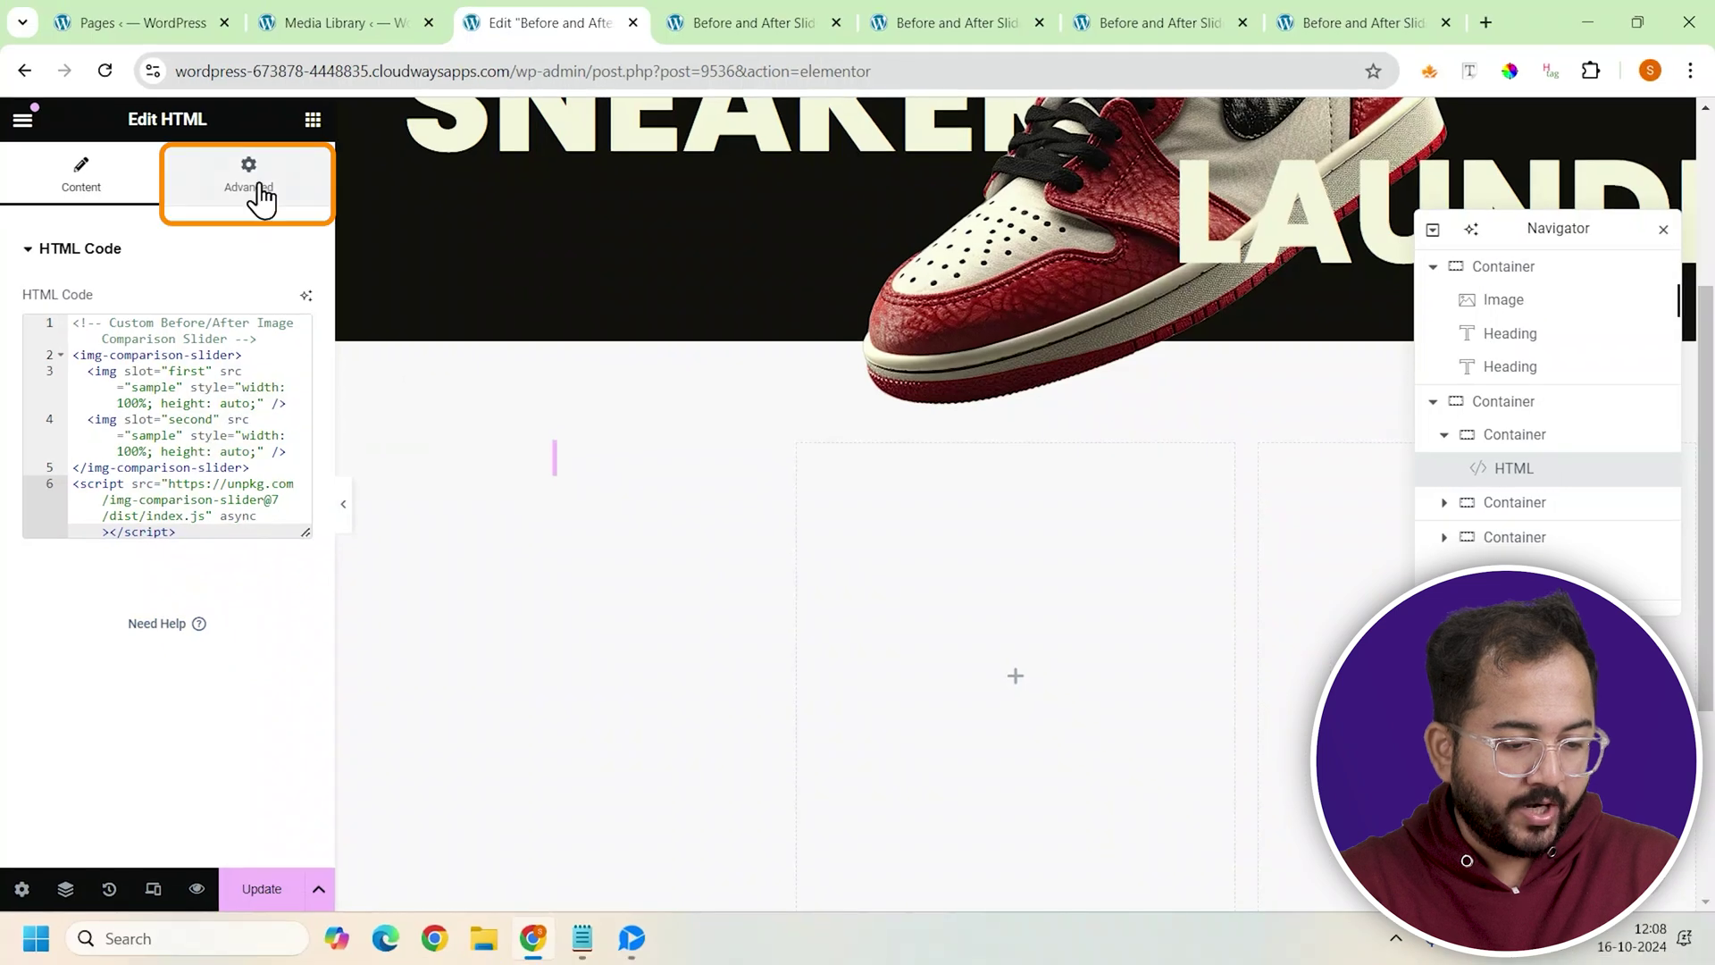
Select the first image's 'sample' placeholder on line 3 of the HTML code.
{"action": "left_click", "coordinate": [262, 192]}
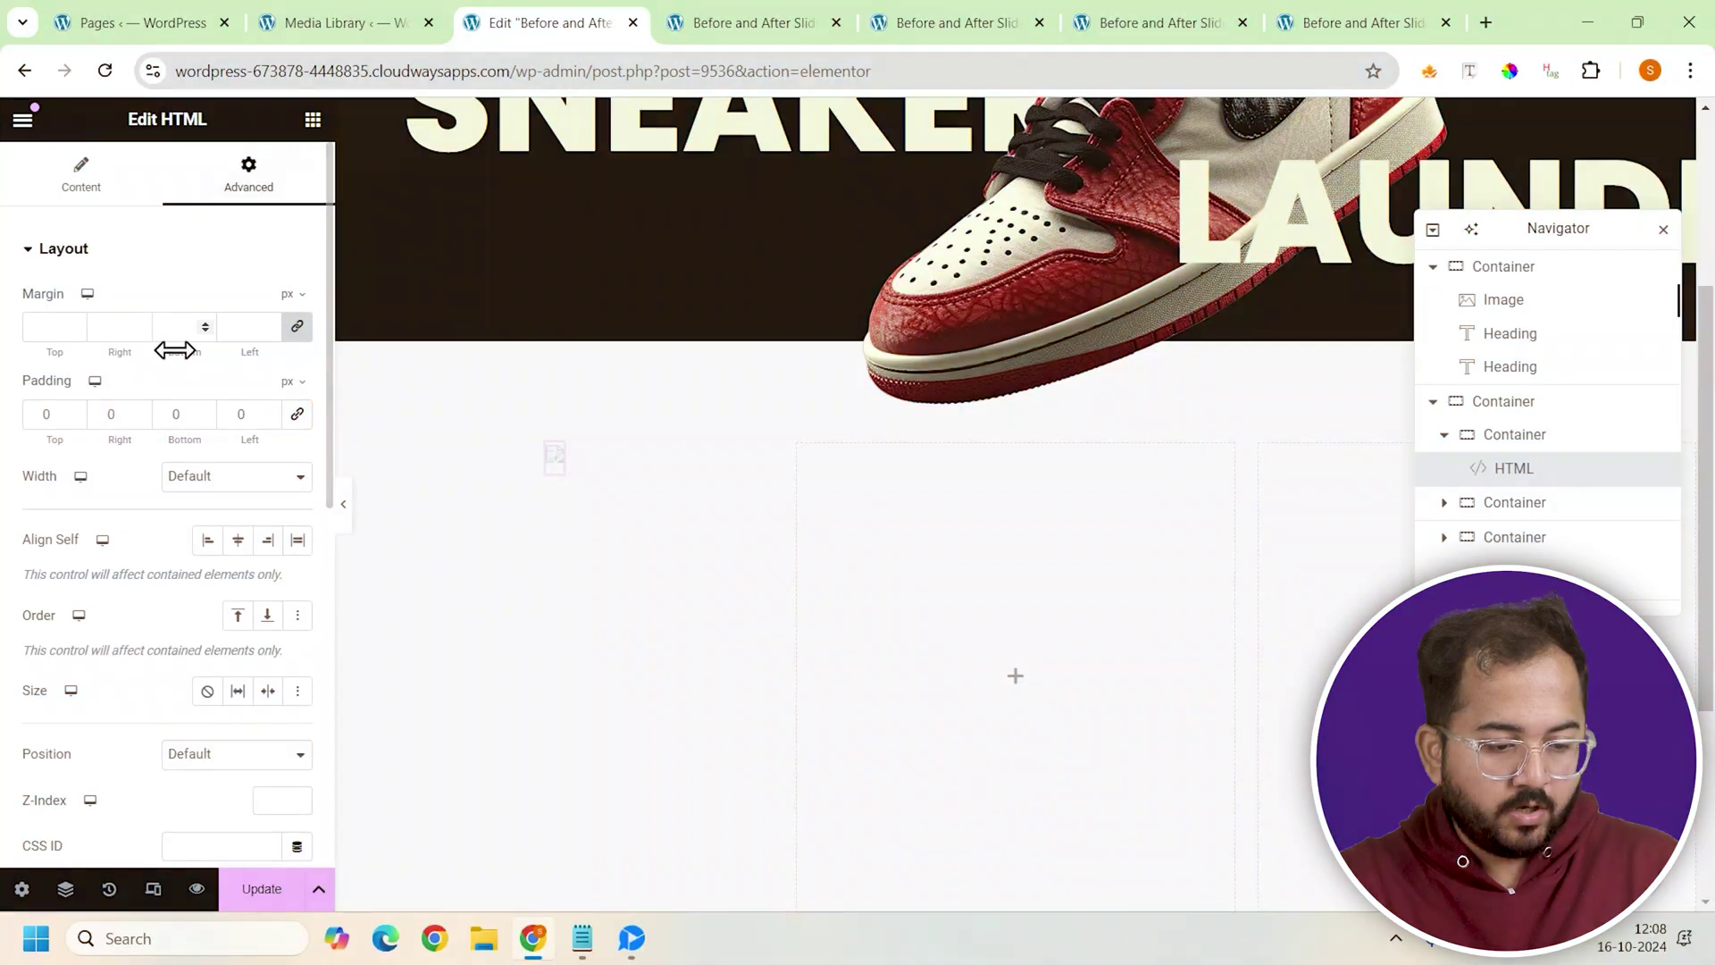
{"action": "left_click", "coordinate": [103, 192]}
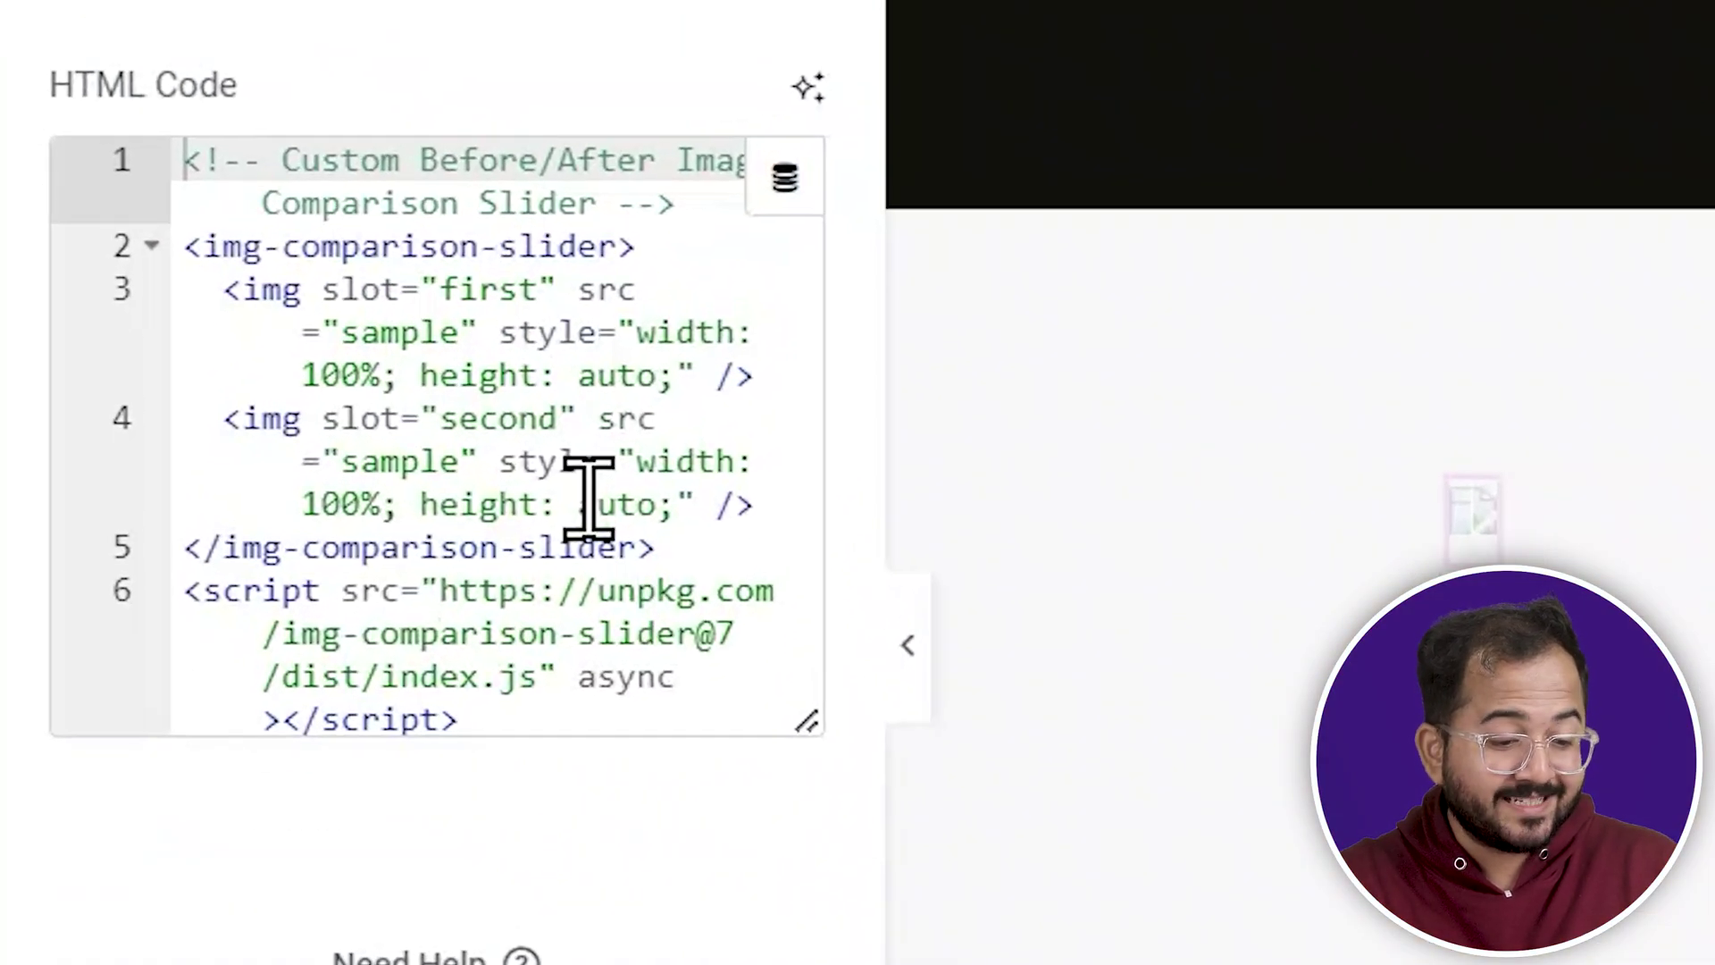
{"action": "left_click", "coordinate": [544, 418]}
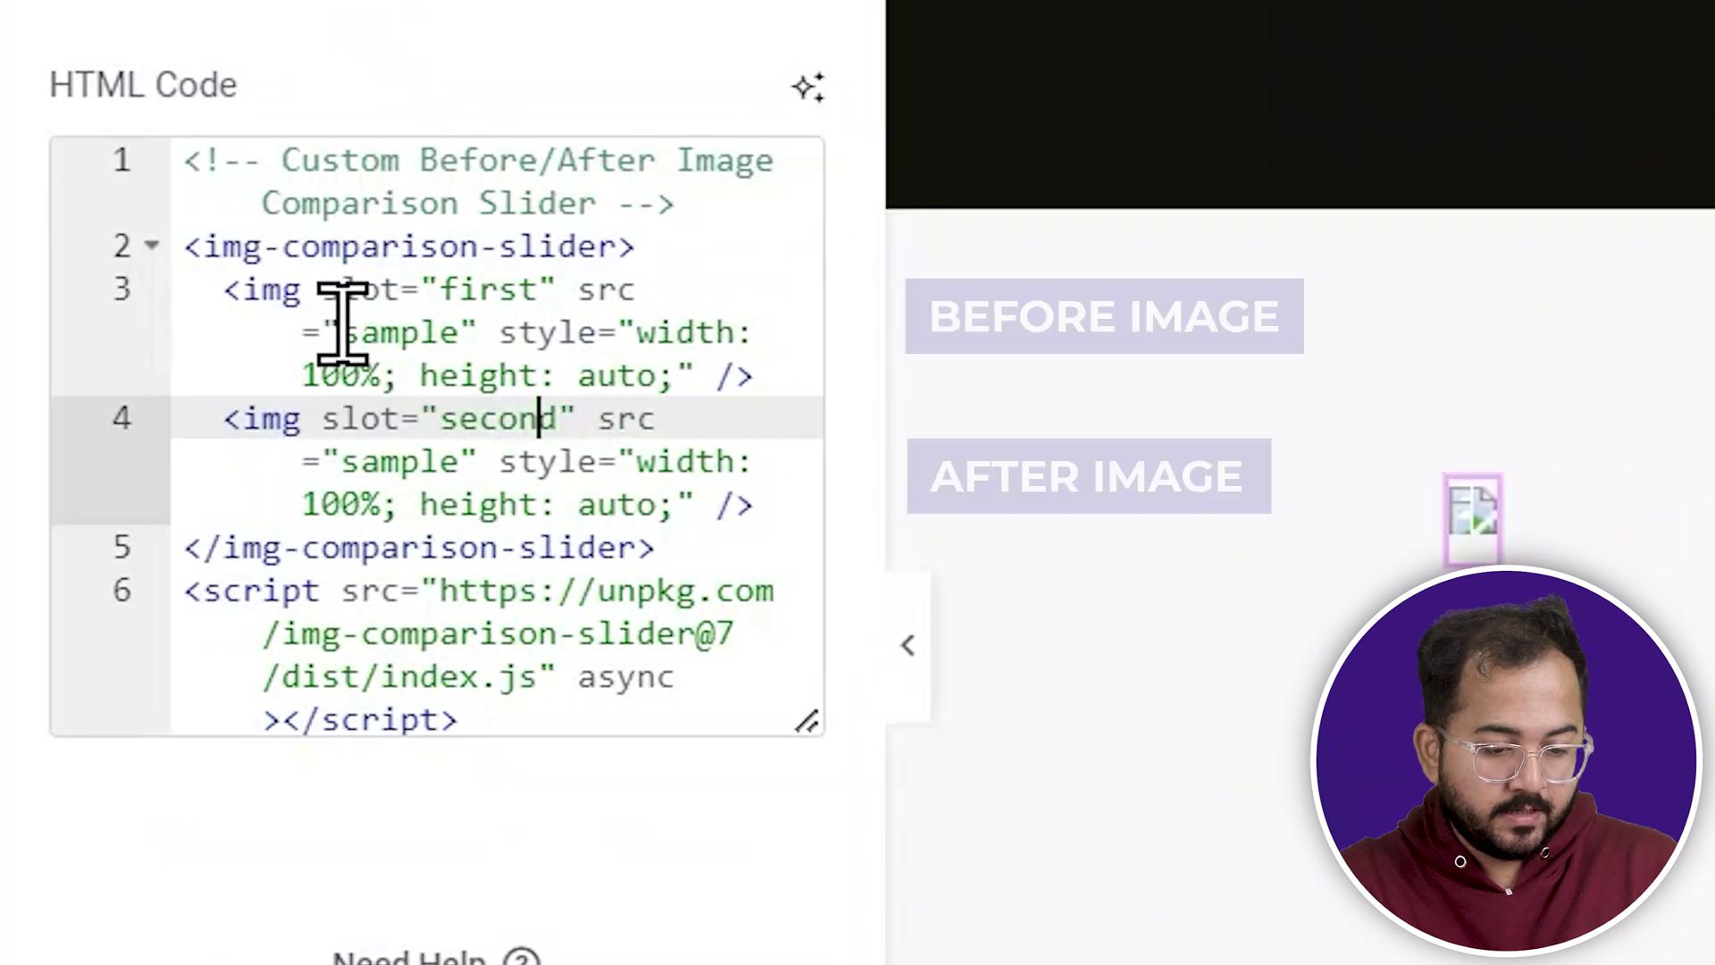
{"action": "left_click_drag", "start_coordinate": [342, 333], "coordinate": [459, 331]}
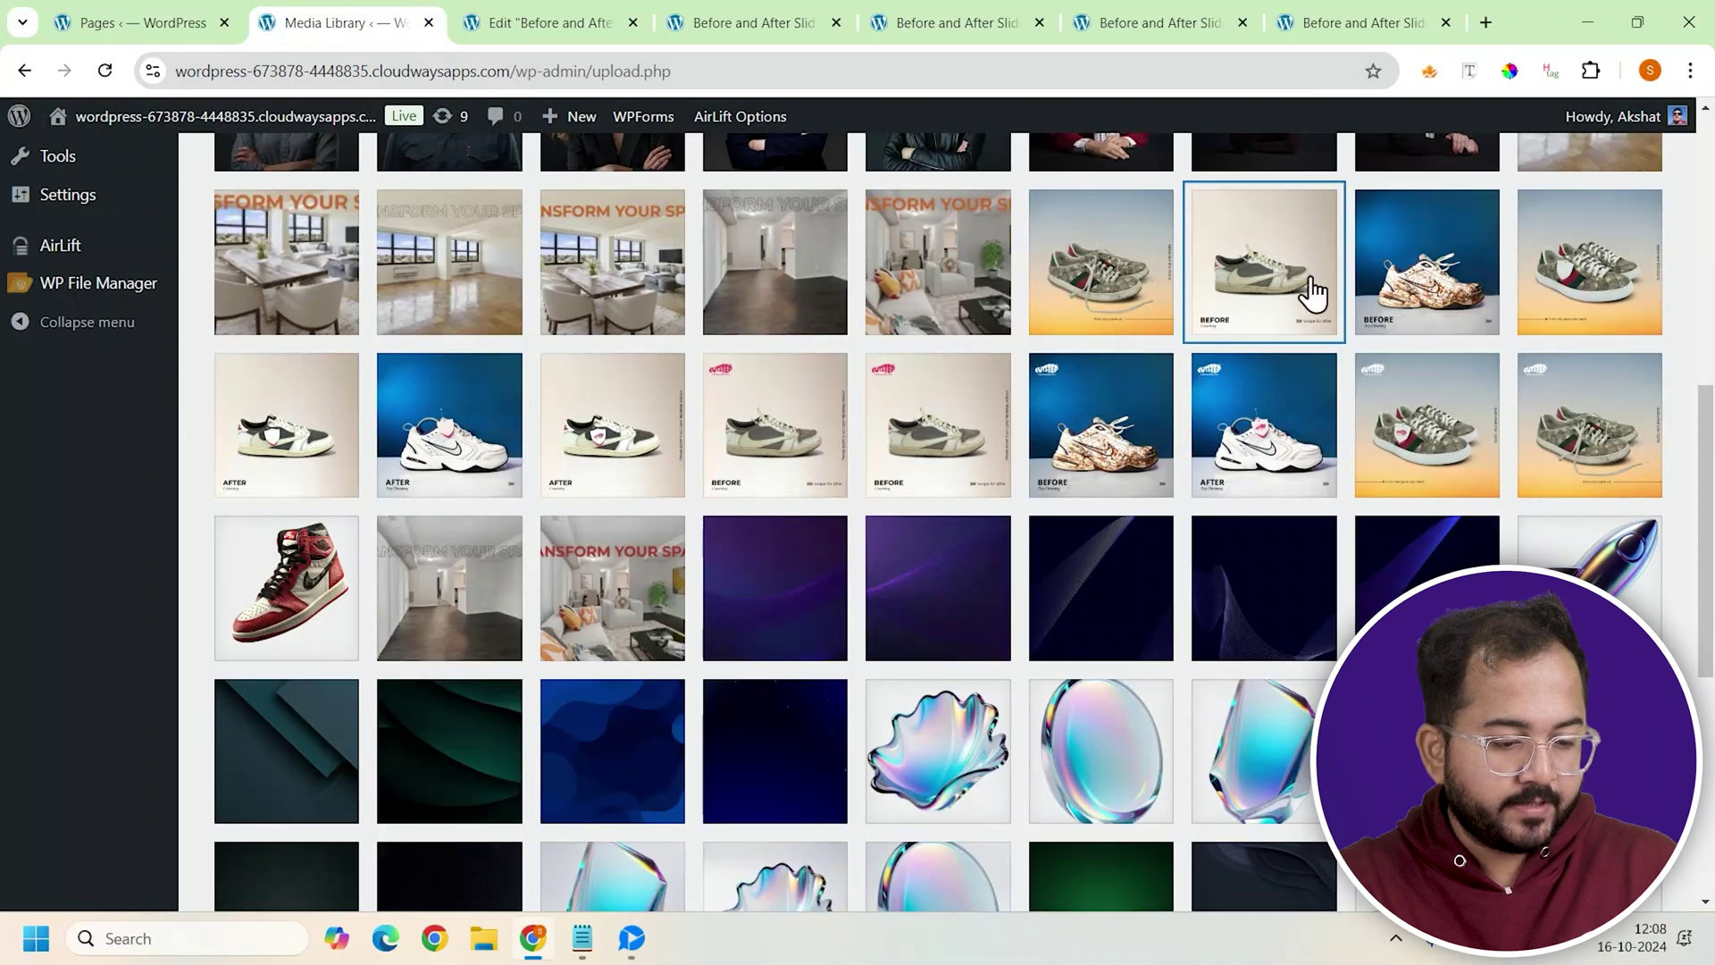
Replace the two 'sample' placeholders with the b2.png and a2.png image URLs.
{"action": "left_click", "coordinate": [1290, 295]}
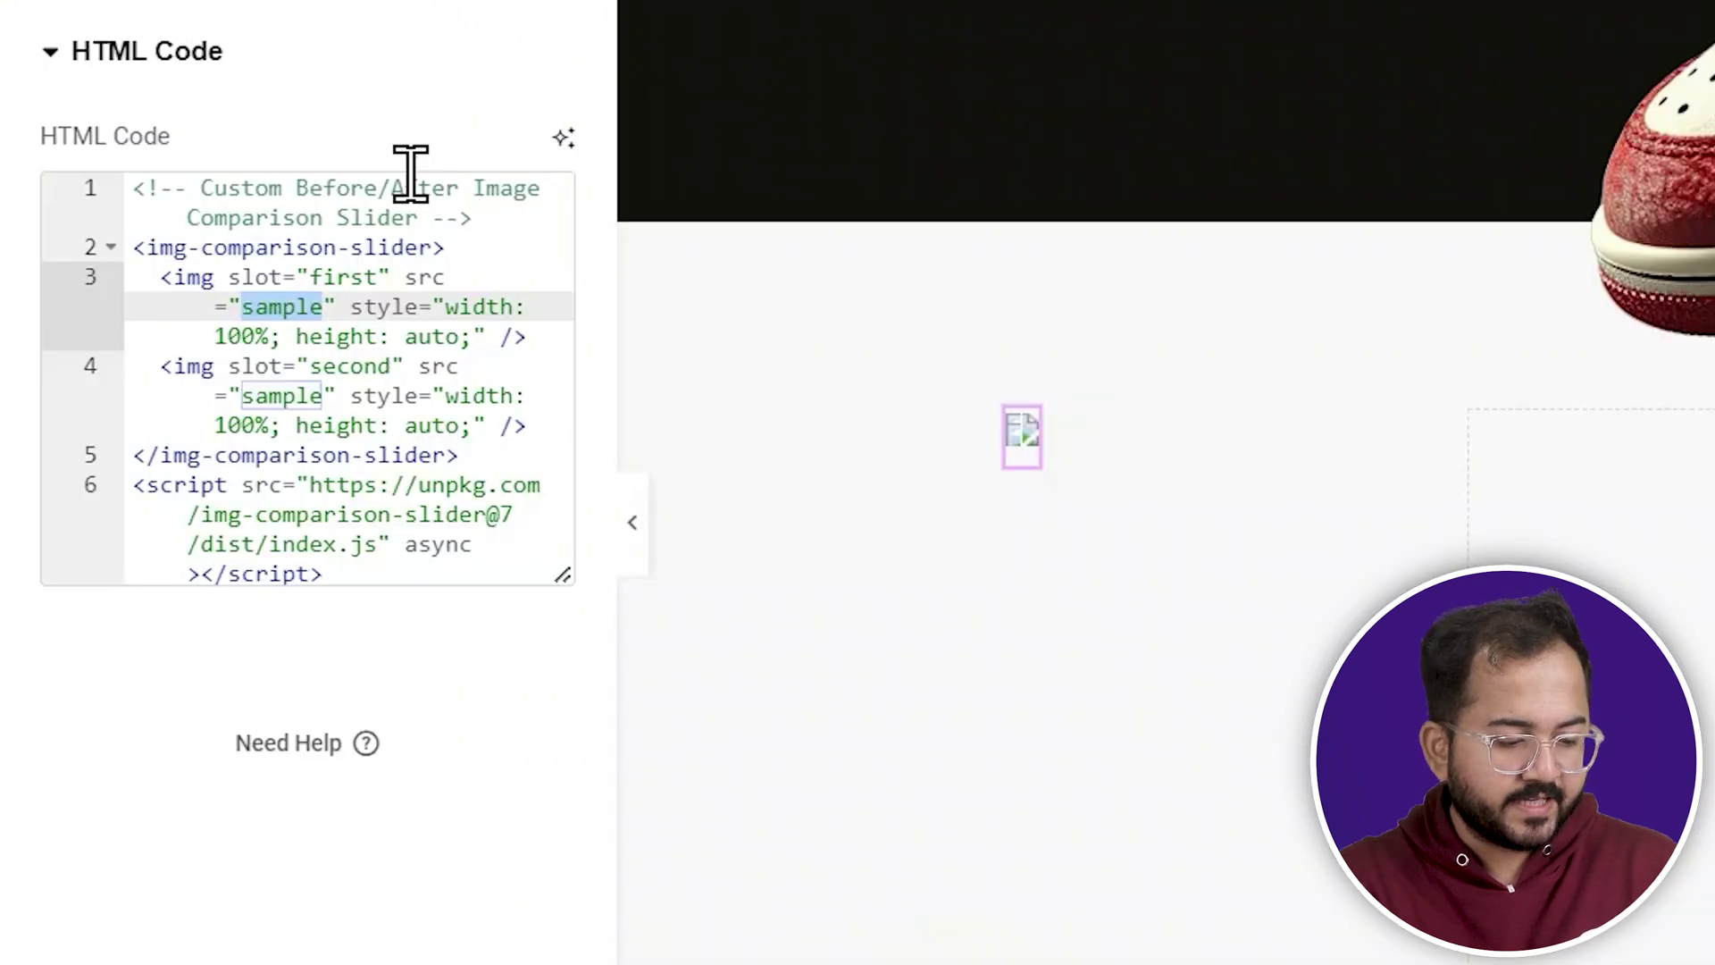
{"action": "type", "text": "https://wordpress-673878-4448835.cloudwaysapps.com/wp-content/uploads/2024/10/b2.png"}
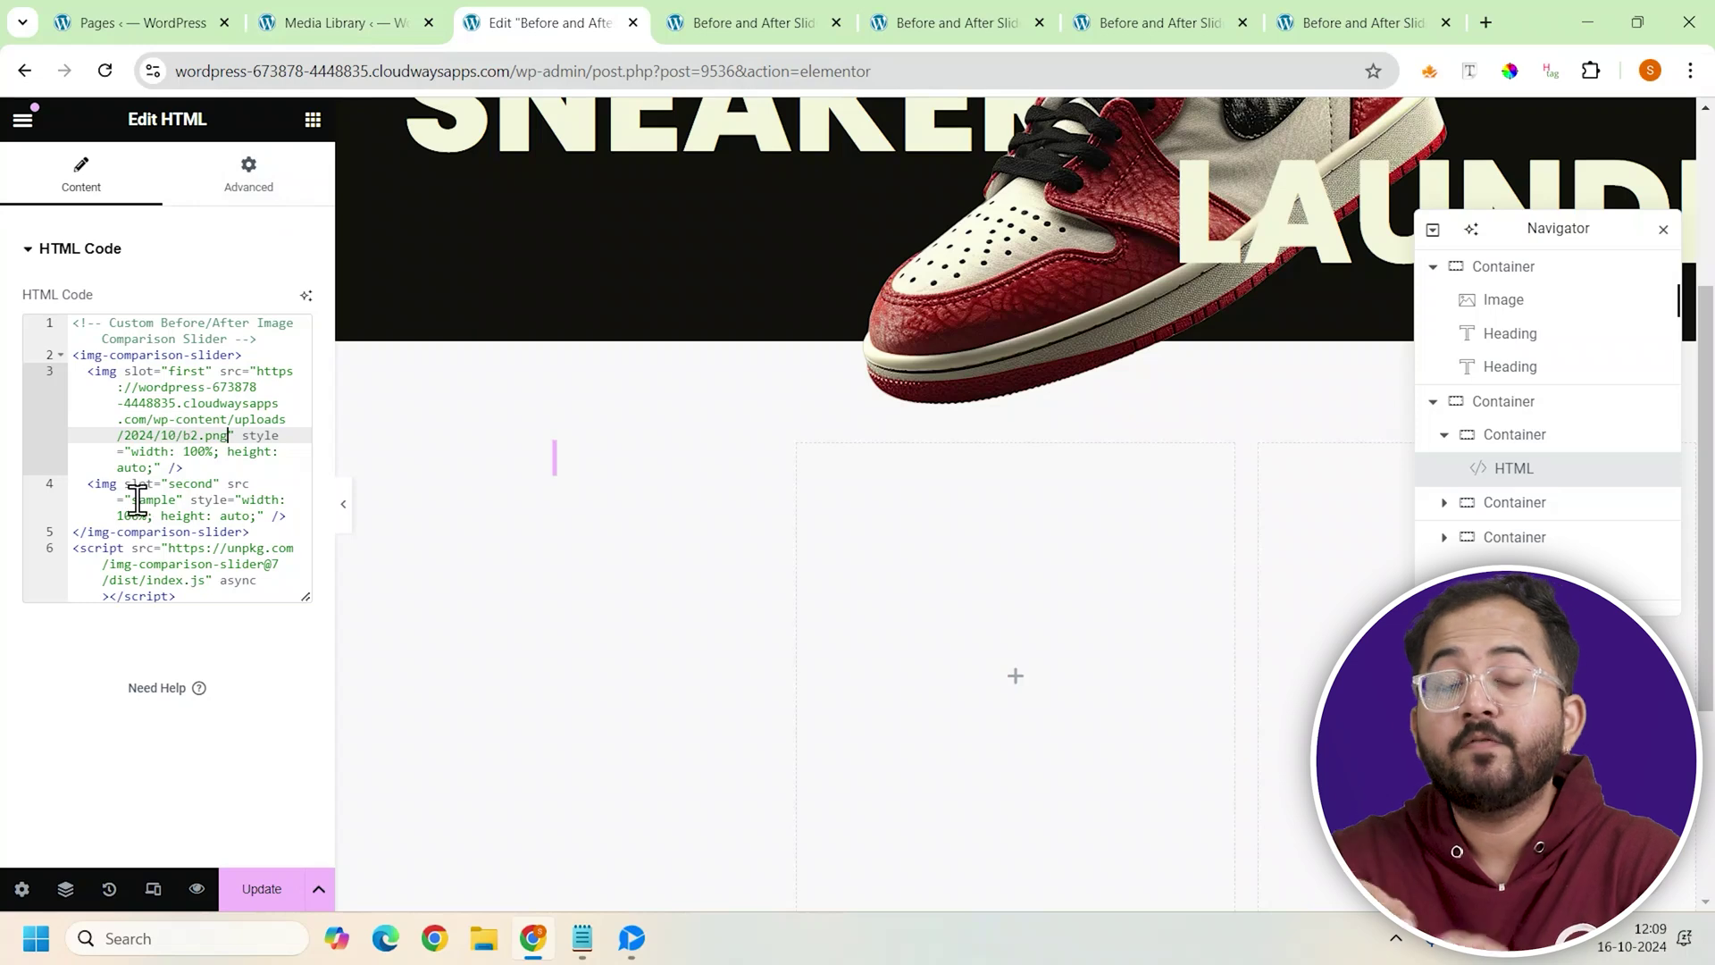
{"action": "double_click", "coordinate": [134, 498]}
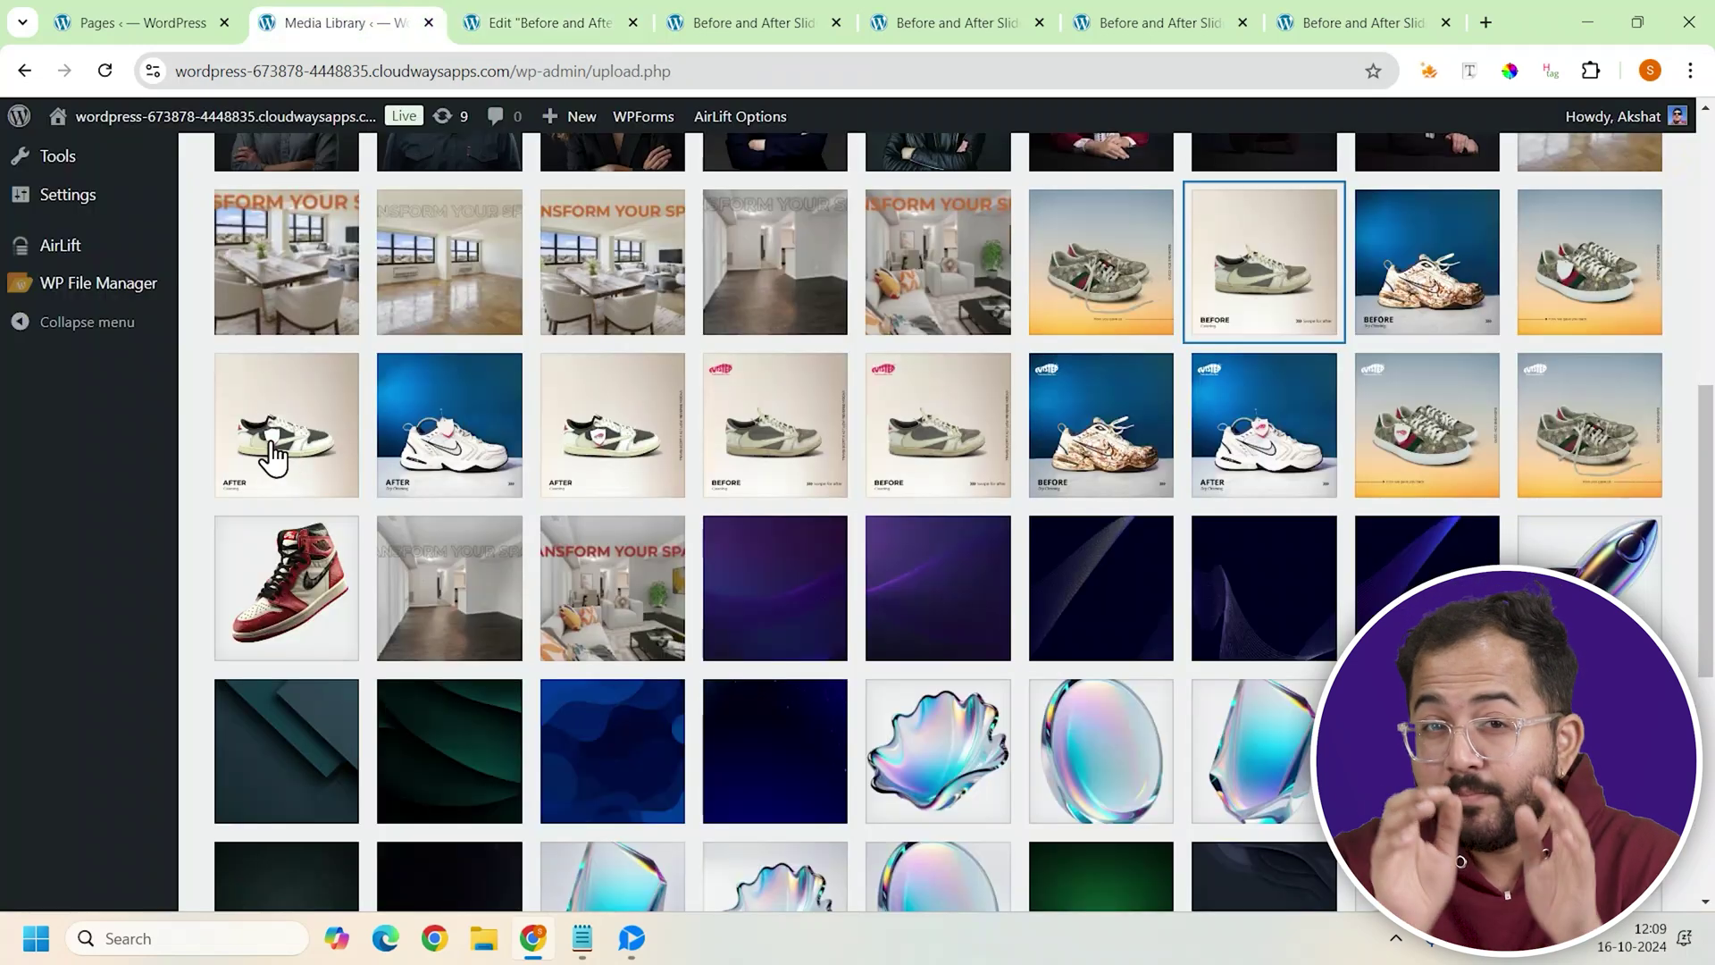
{"action": "left_click", "coordinate": [451, 446]}
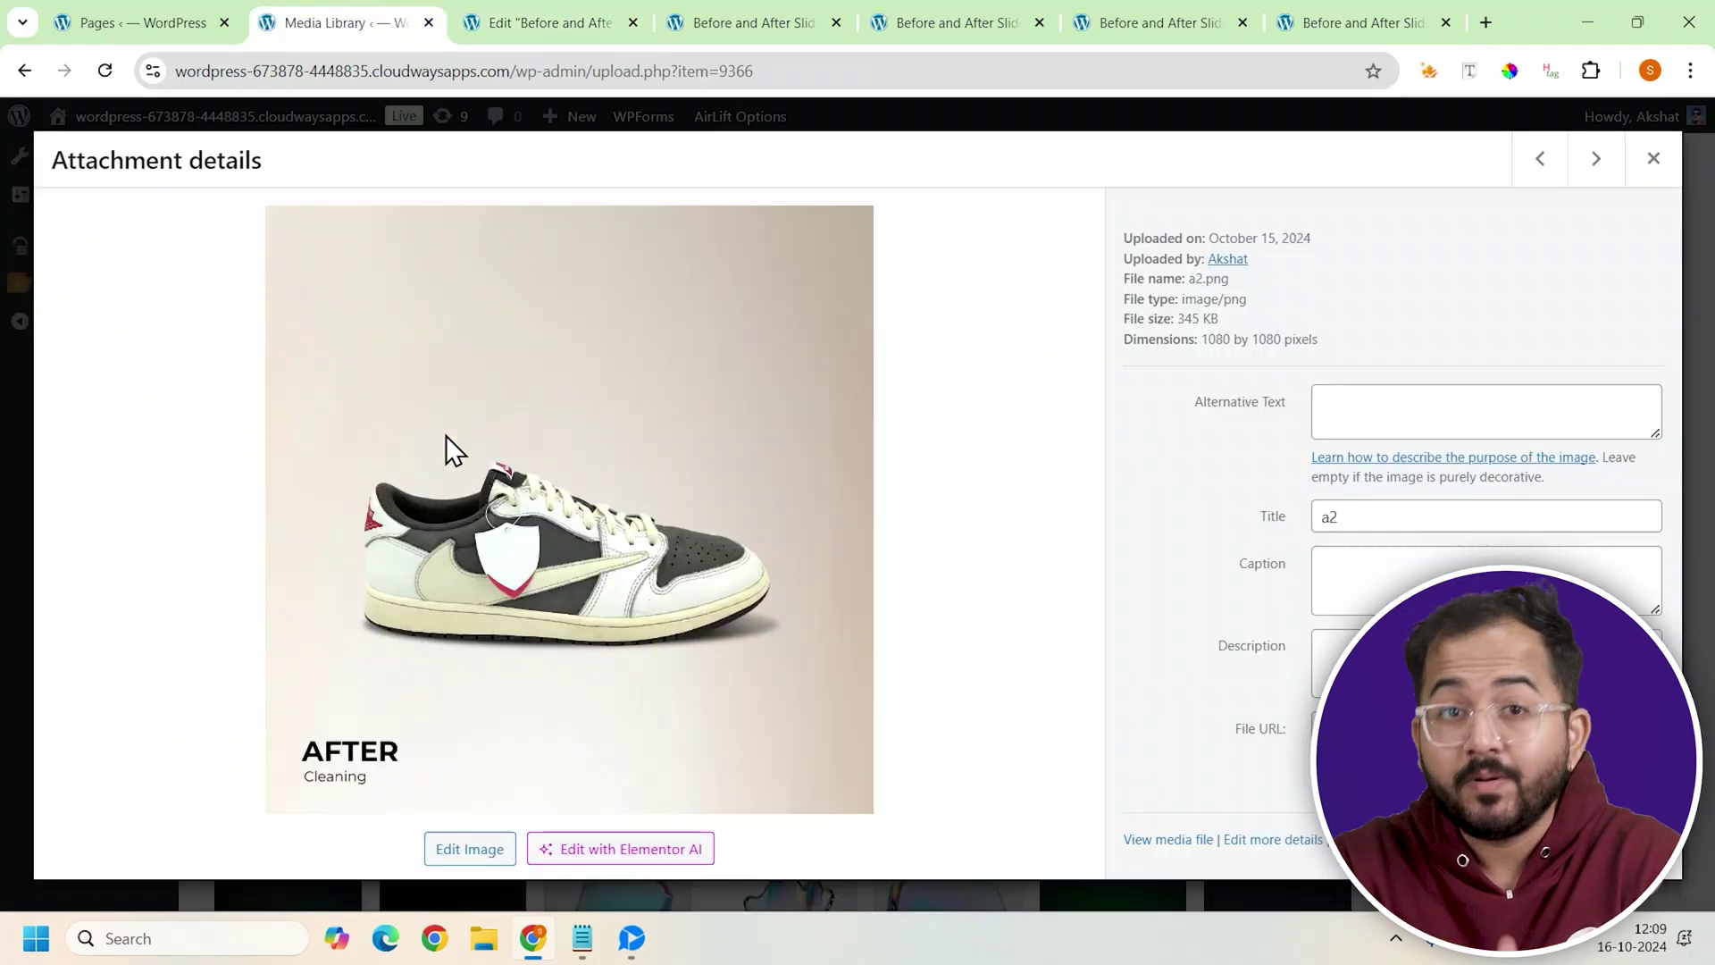
{"action": "left_click", "coordinate": [525, 17]}
{"action": "type", "text": "https://wordpress-673878-4448835.cloudwaysapps.com/wp-content/uploads/2024/10/a2.png"}
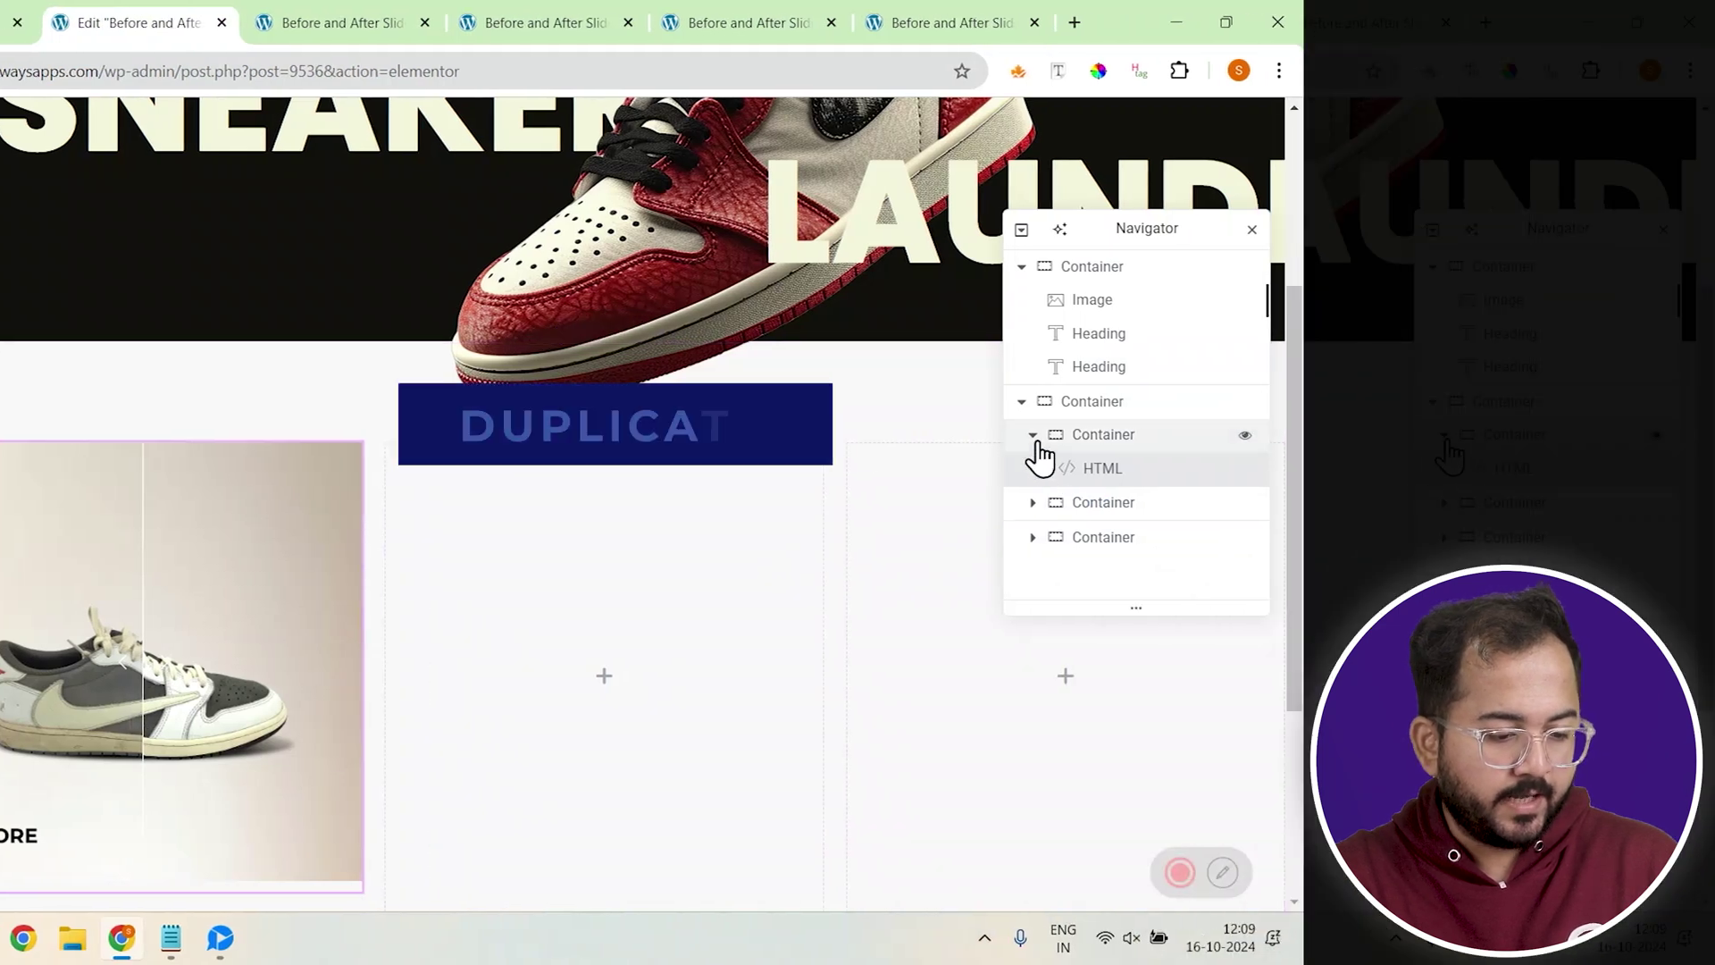
Duplicate the first column with its before/after slider twice from the Navigator.
{"action": "left_click", "coordinate": [1445, 435]}
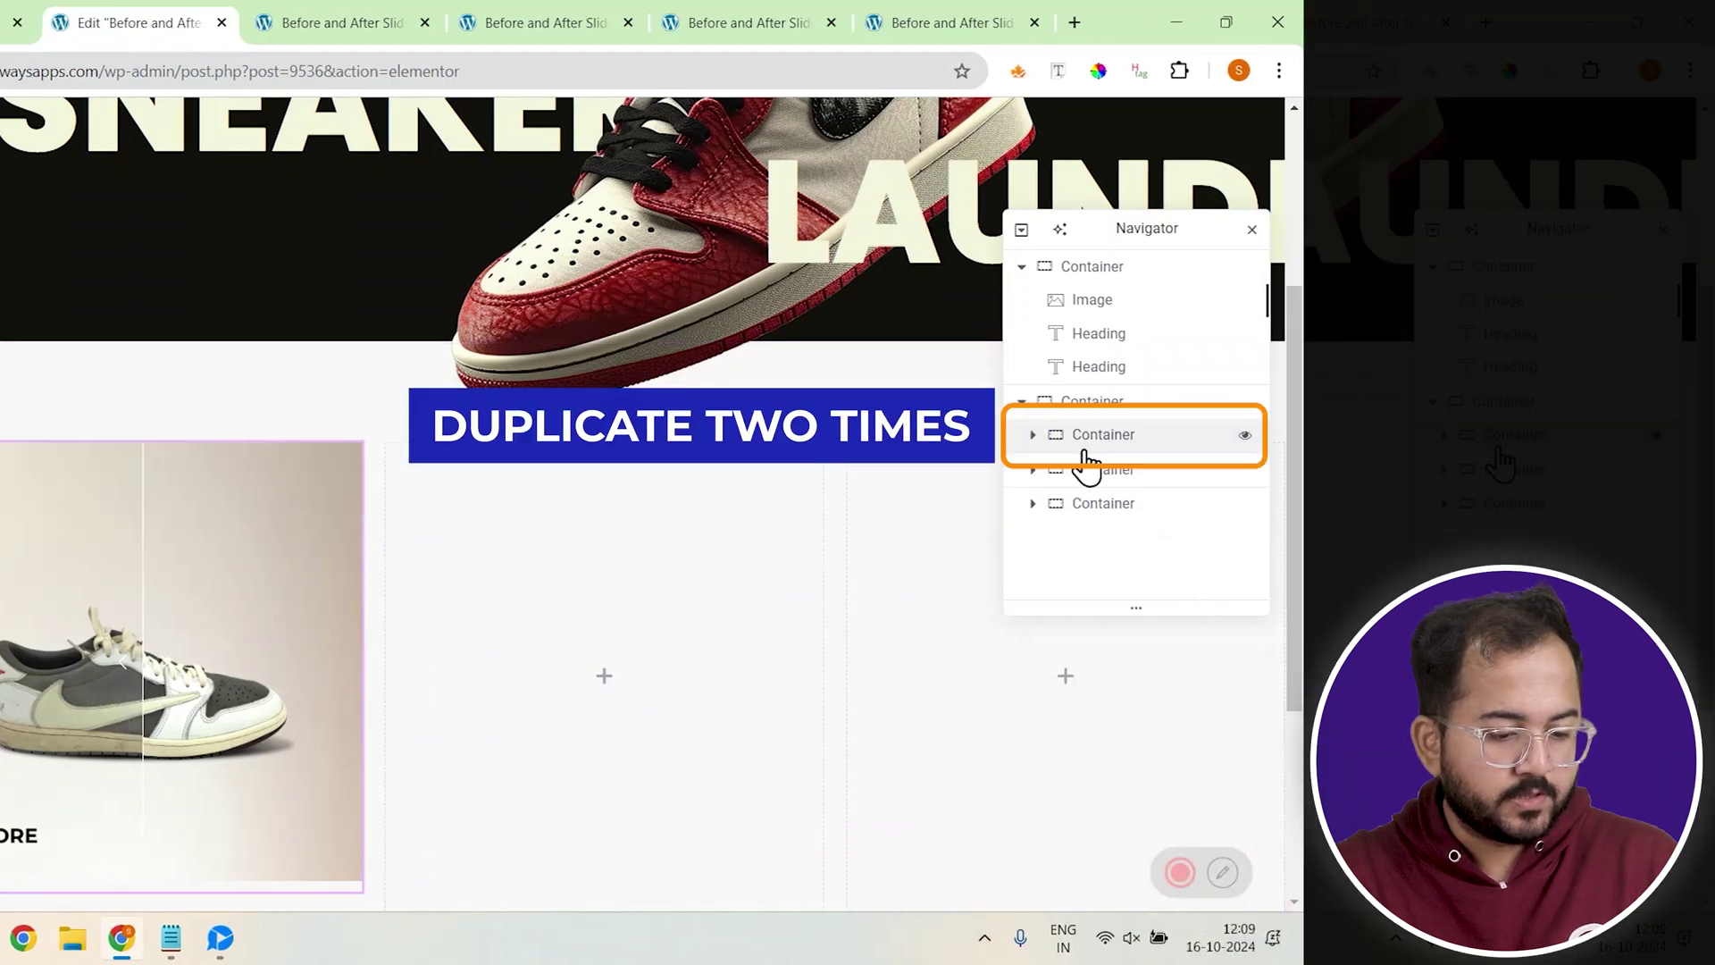
{"action": "right_click", "coordinate": [1500, 438]}
{"action": "left_click", "coordinate": [1092, 411]}
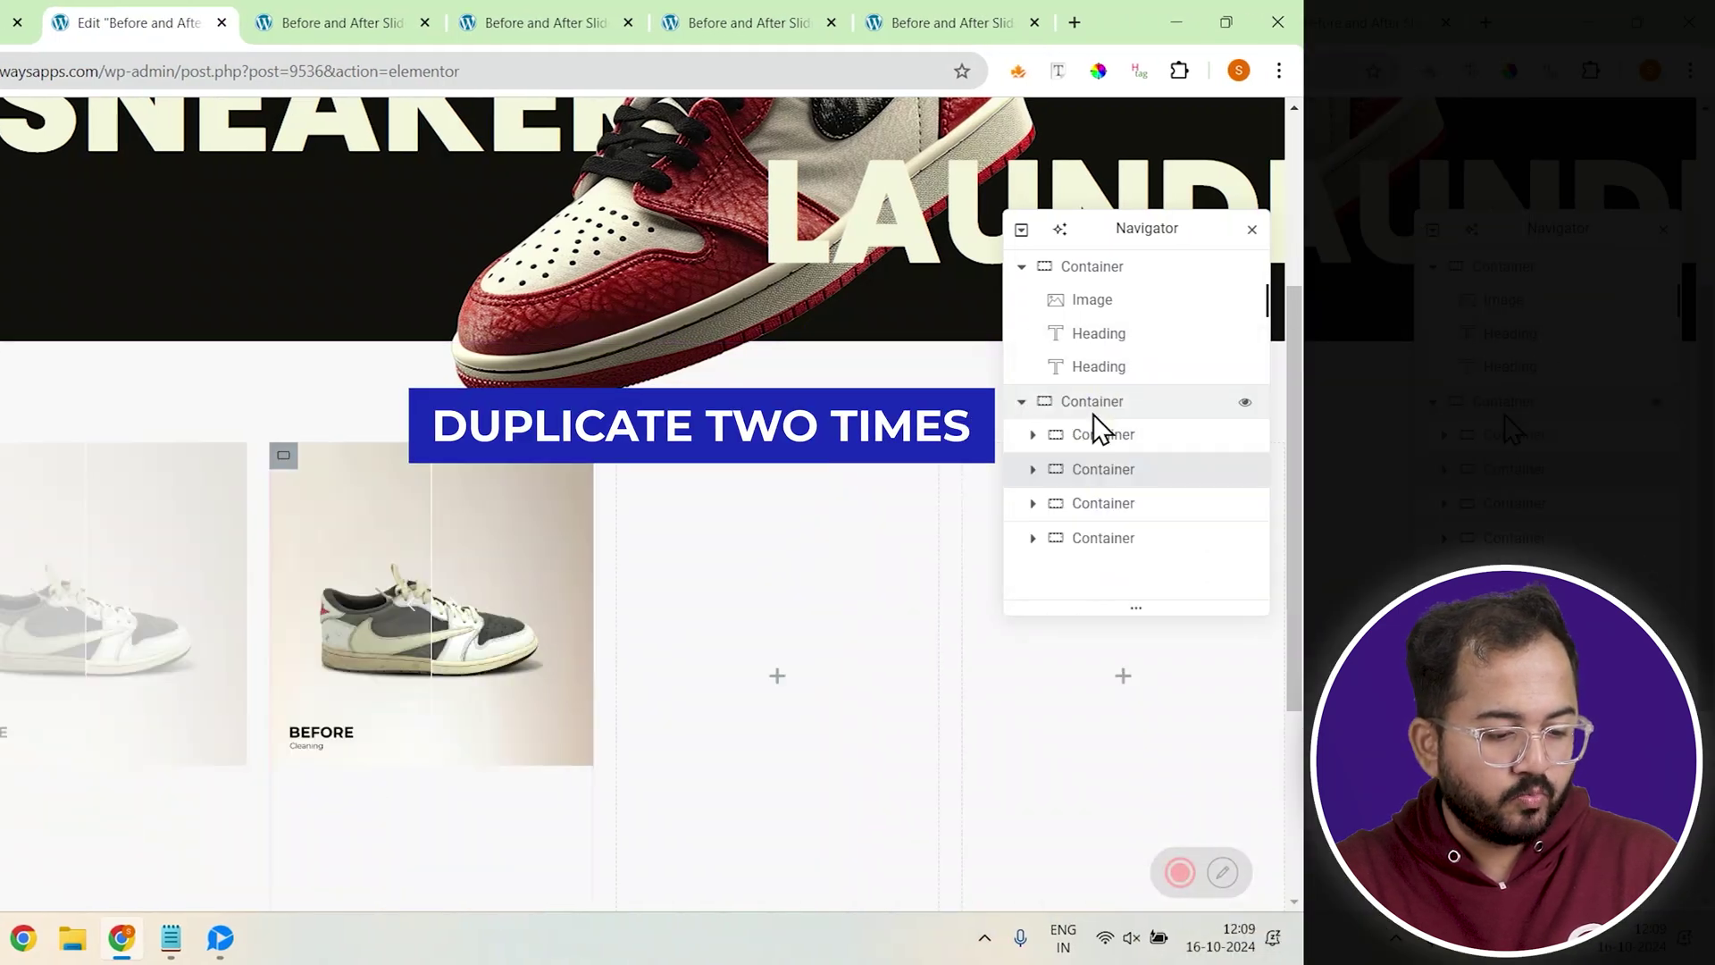
{"action": "right_click", "coordinate": [1102, 478]}
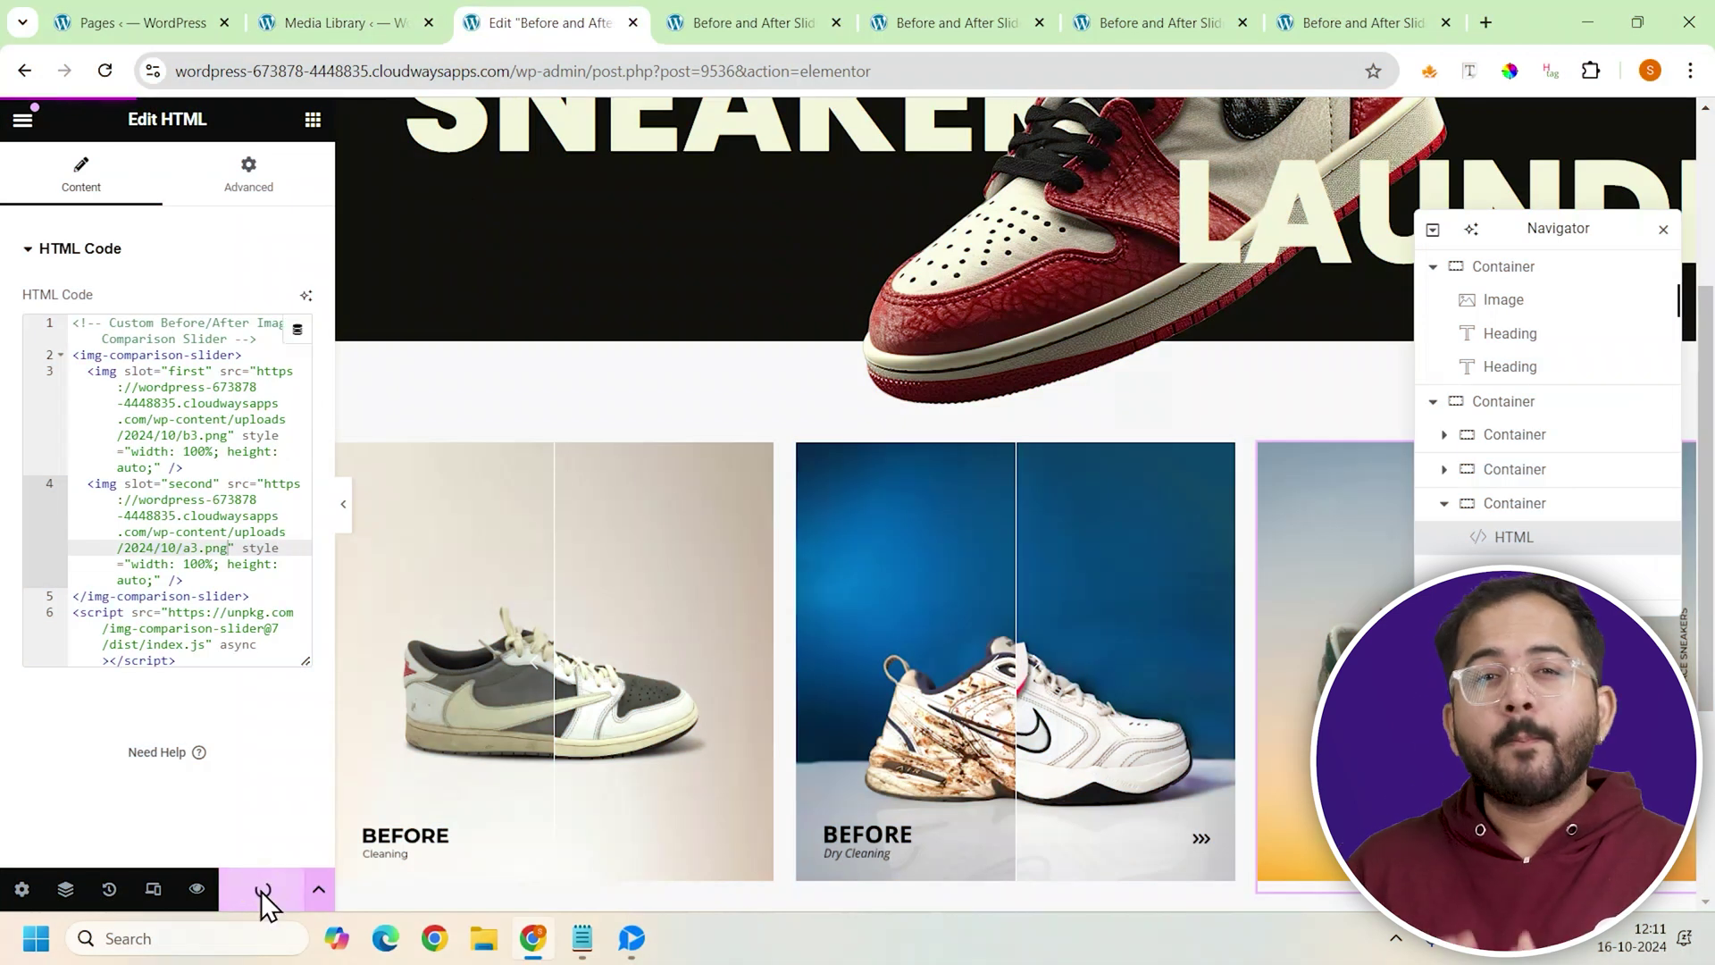
{"action": "scroll", "coordinate": [988, 432], "scroll_direction": "down", "scroll_amount": 1}
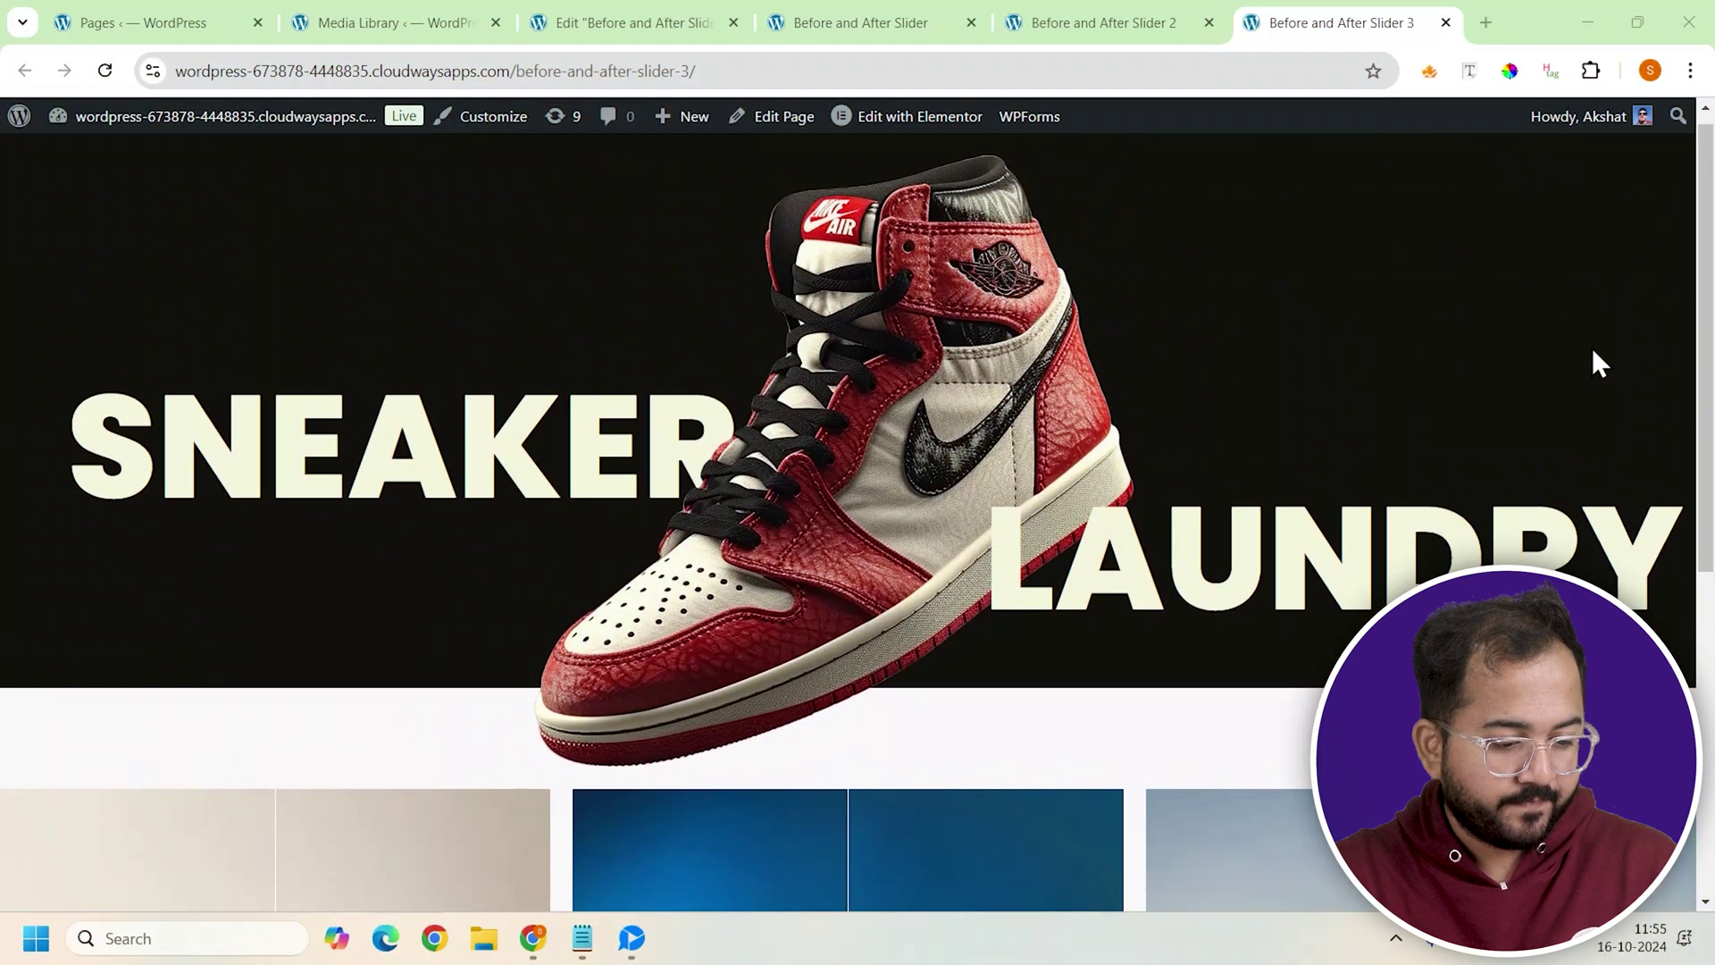
{"action": "scroll", "coordinate": [1592, 346], "scroll_direction": "down", "scroll_amount": 5}
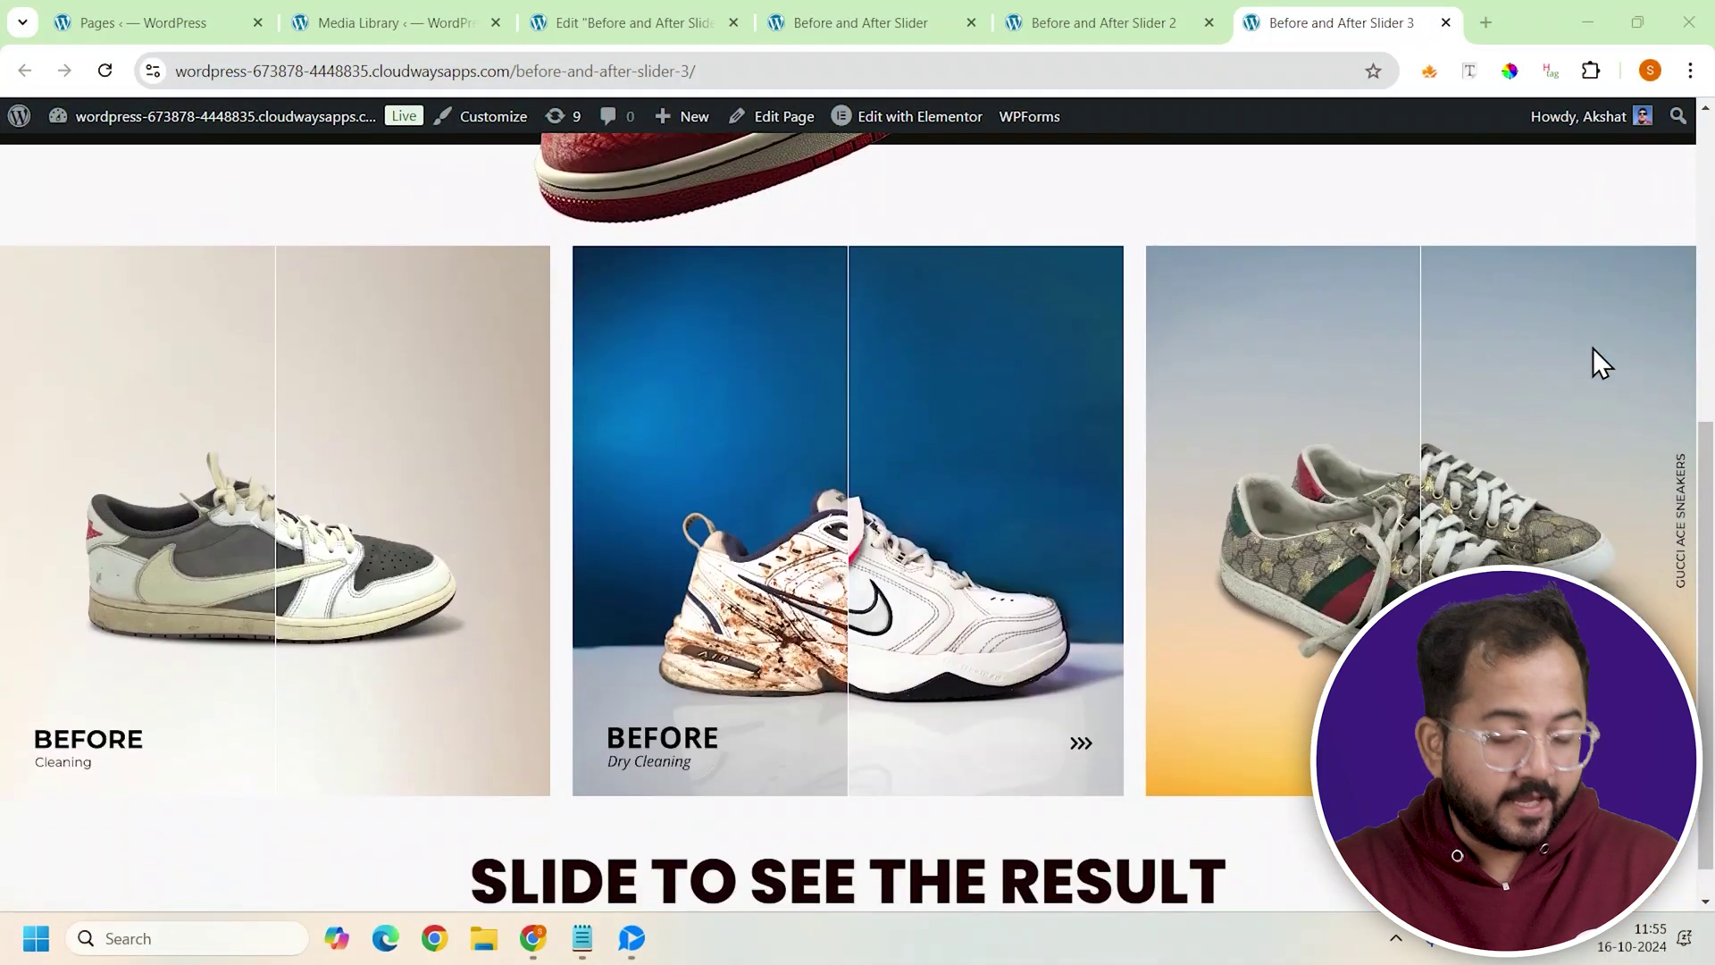
Drag two comparison sliders' dividers on the live page to reveal the before and after images.
{"action": "left_click_drag", "start_coordinate": [847, 521], "coordinate": [590, 529]}
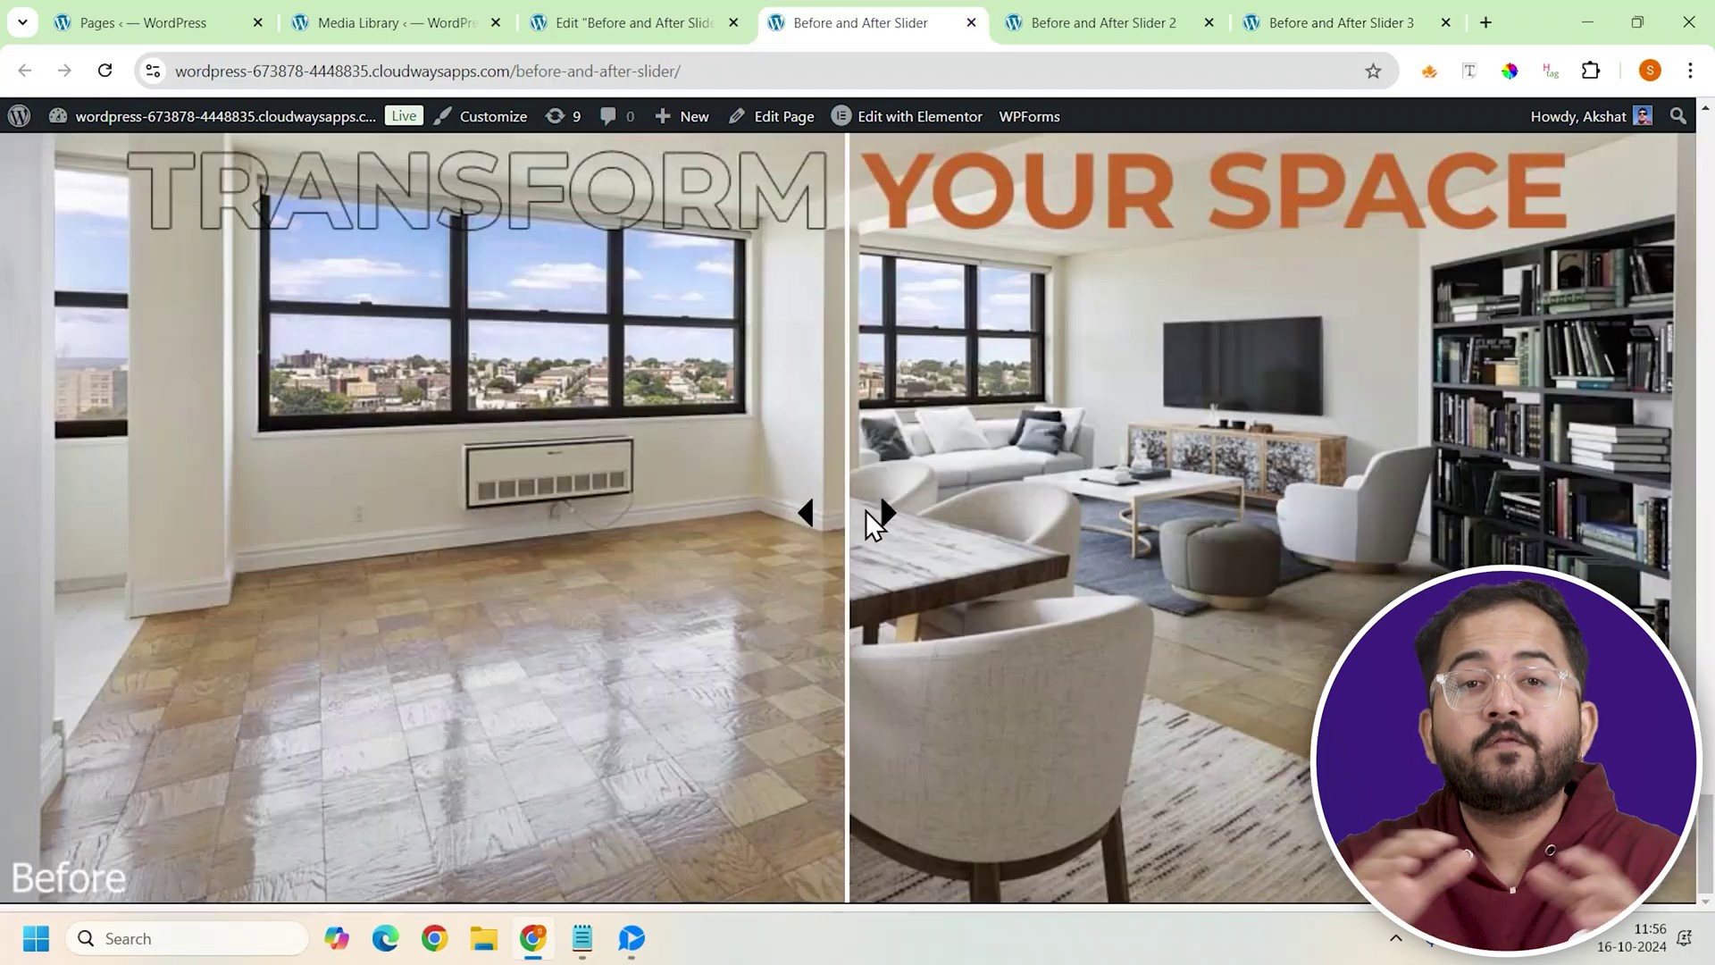
{"action": "left_click_drag", "start_coordinate": [865, 511], "coordinate": [143, 688]}
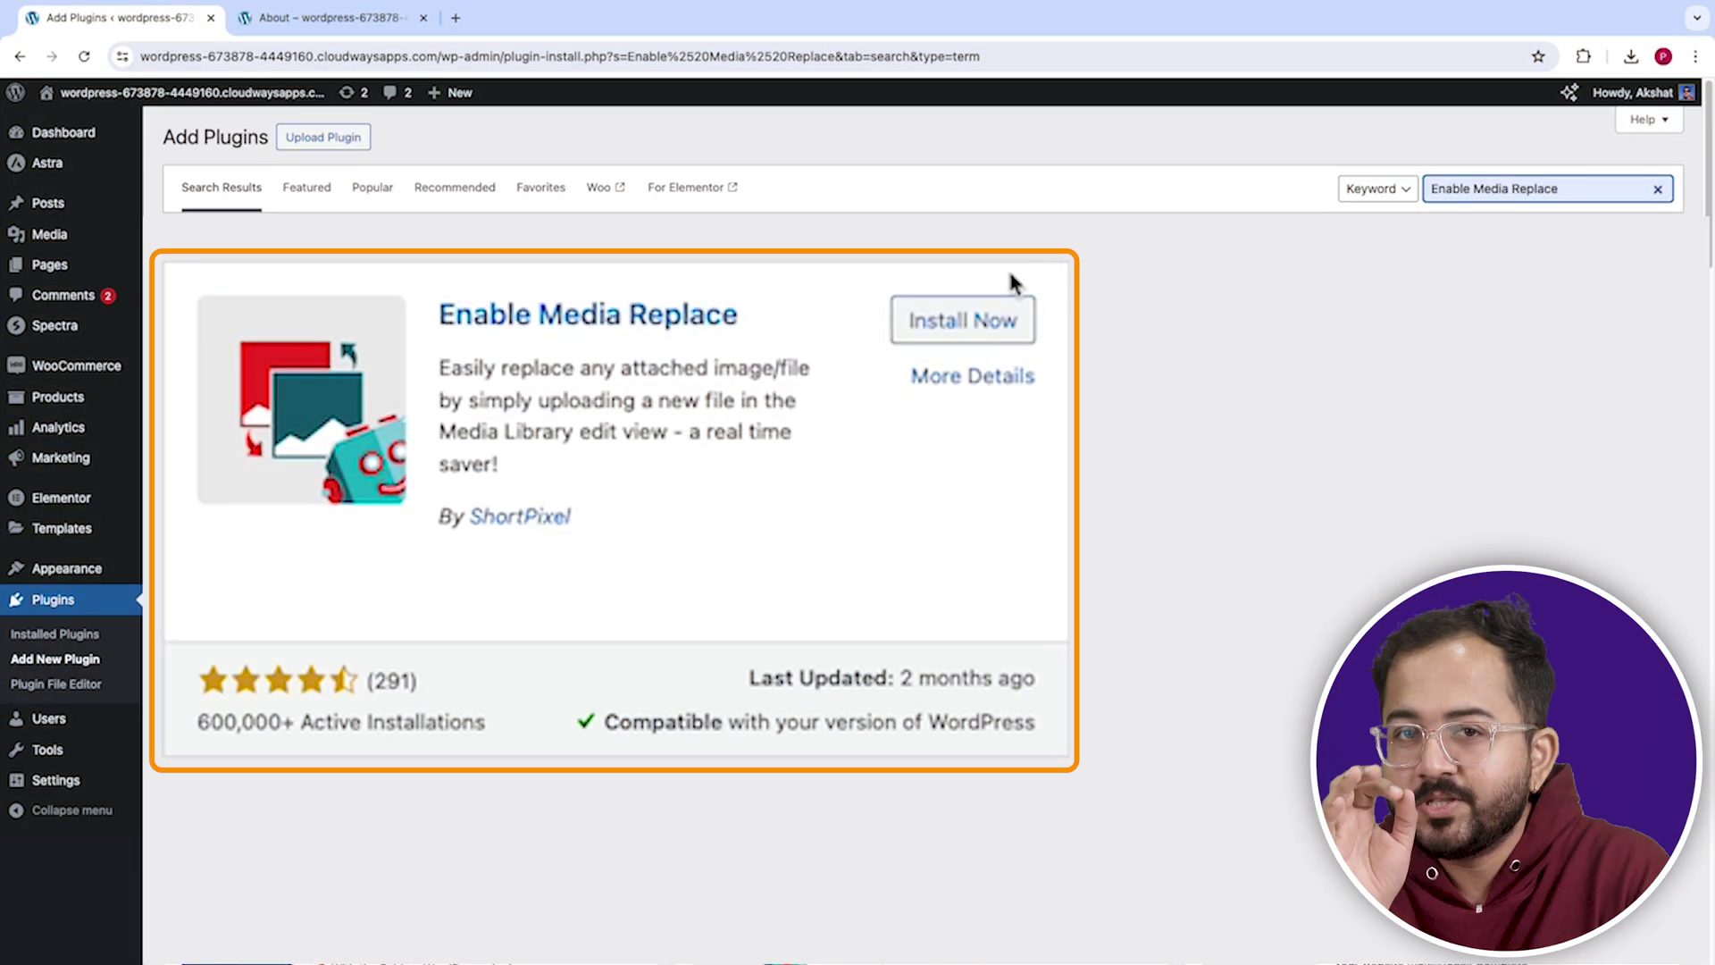
Install the Enable Media Replace plugin from the search results.
{"action": "left_click", "coordinate": [989, 317]}
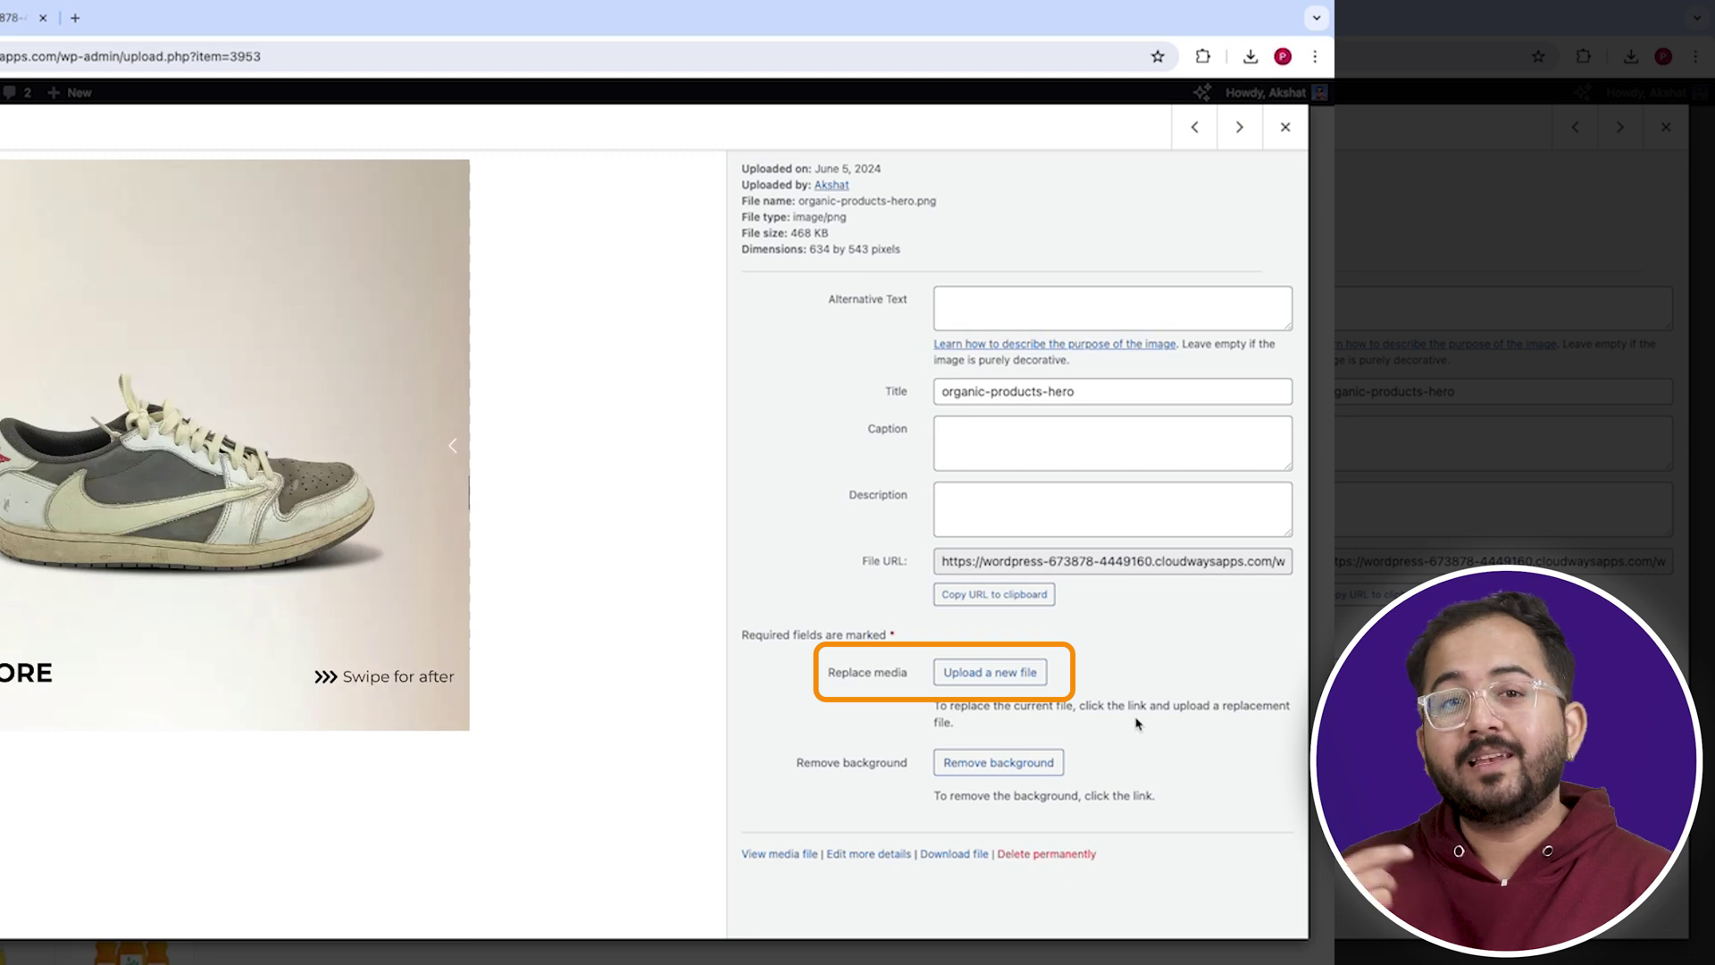
Upload the dry-cleaning sneaker image as replacement, using the new file name and updating all links.
{"action": "left_click", "coordinate": [1032, 677]}
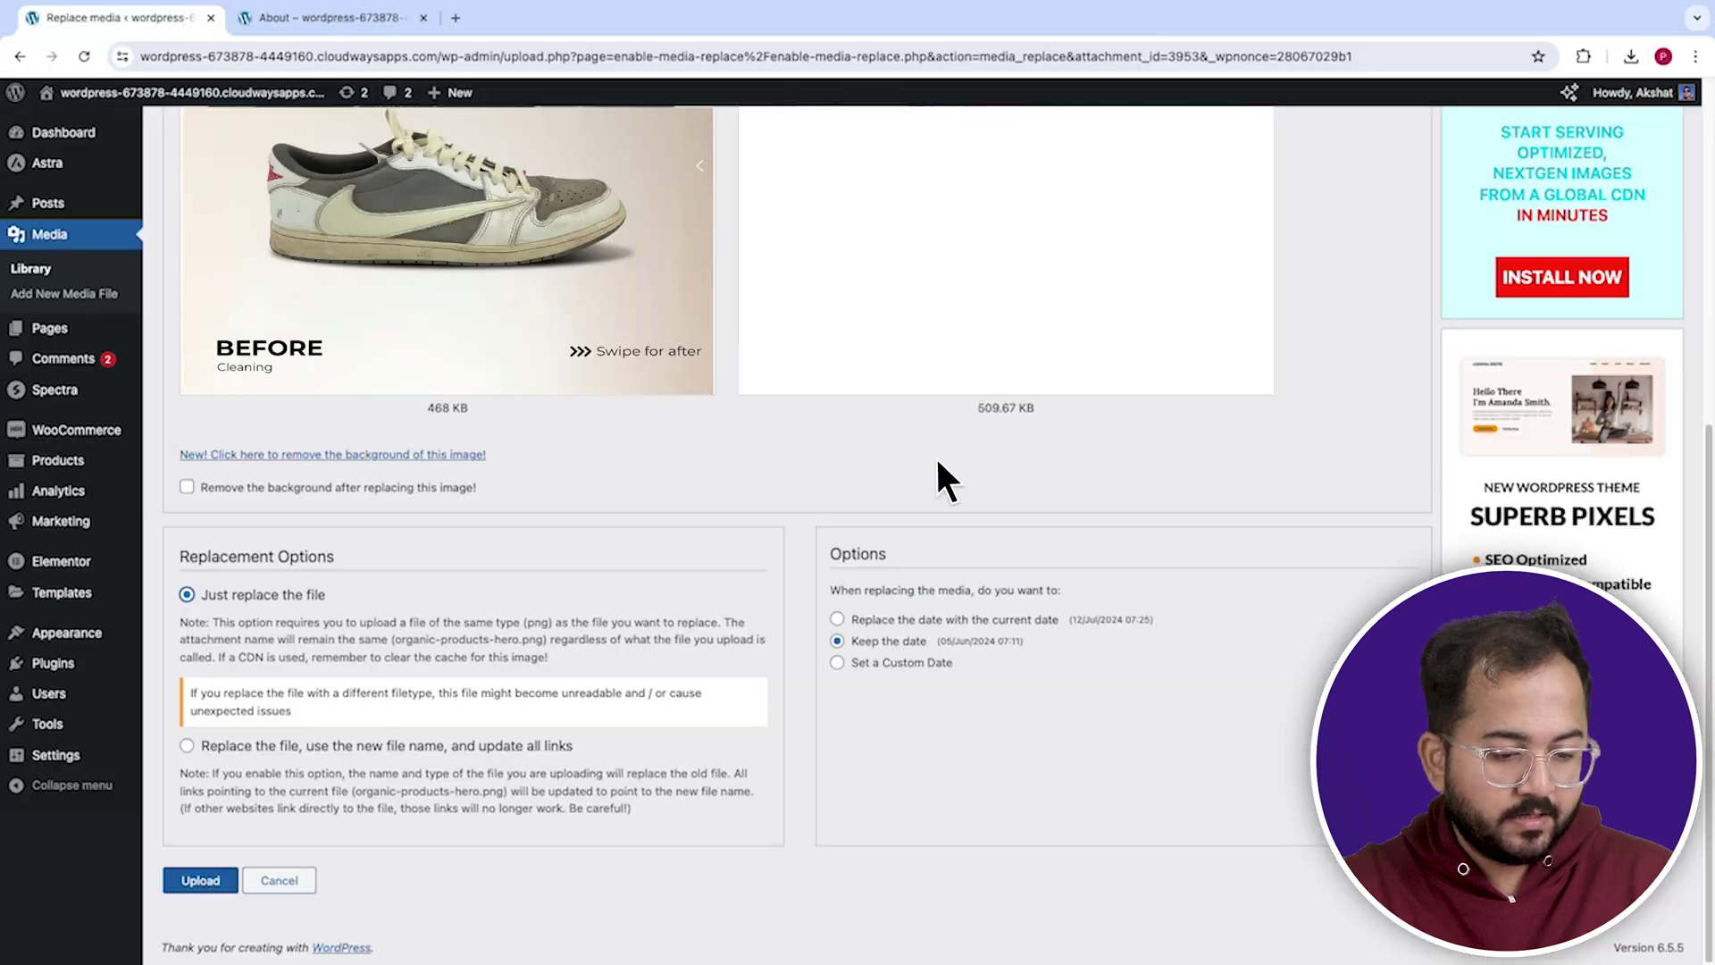
{"action": "key", "text": "alt+Tab"}
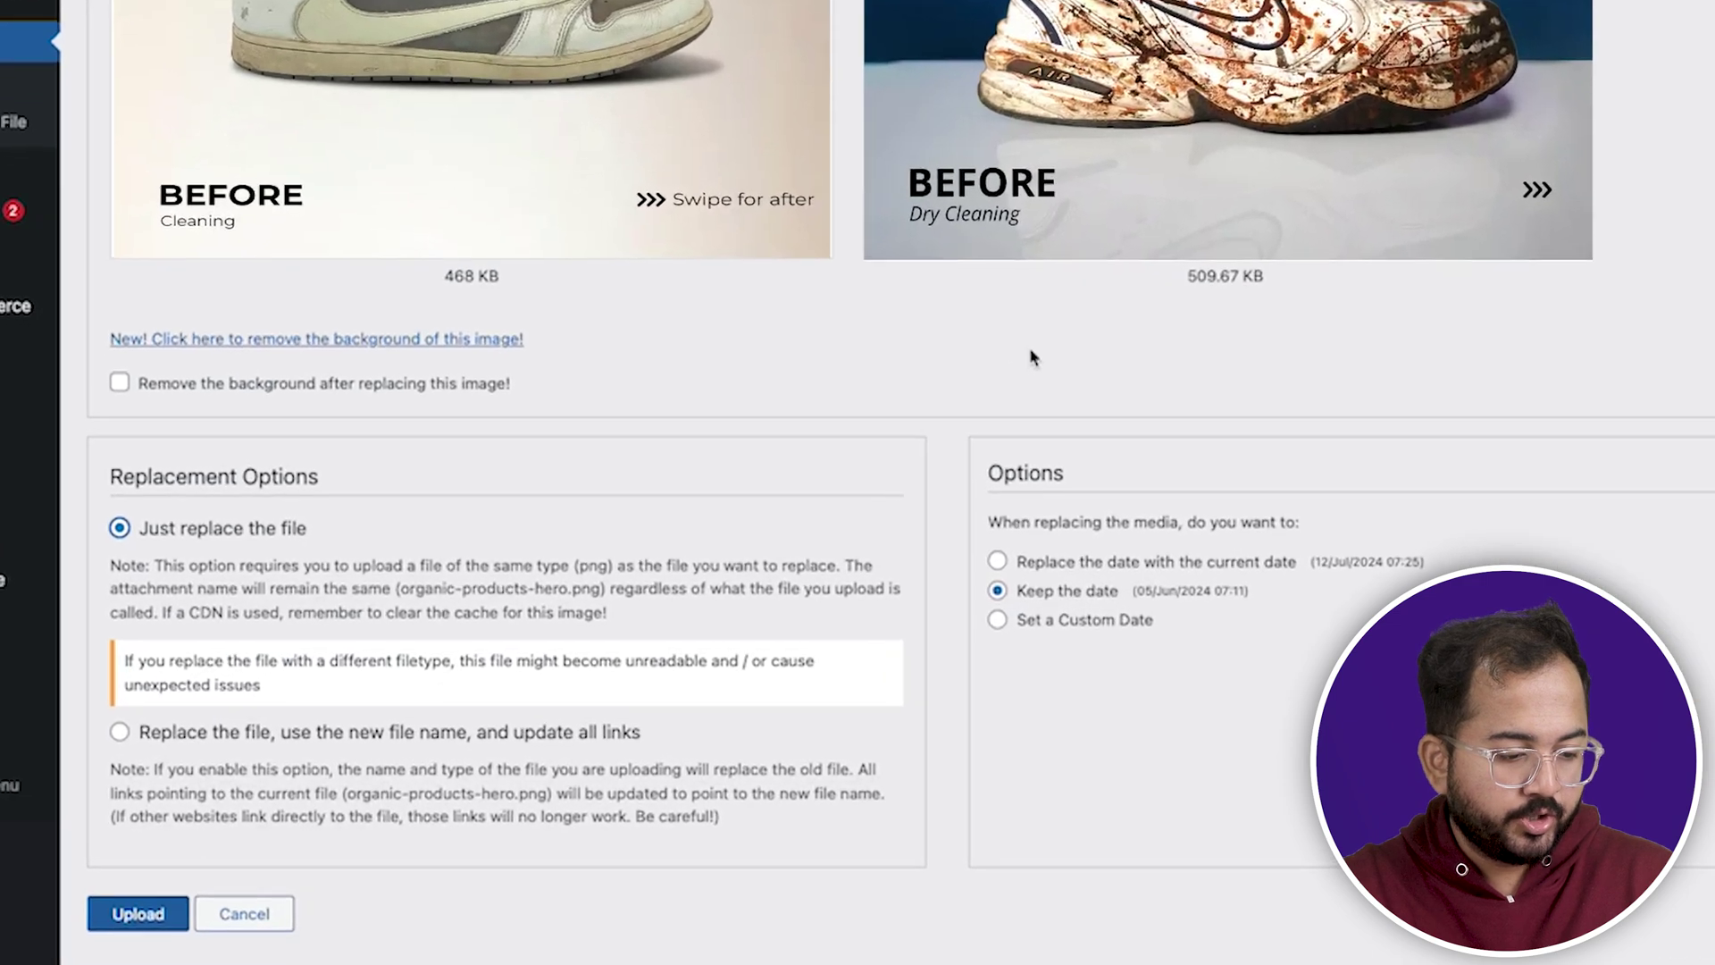
{"action": "left_click", "coordinate": [119, 733]}
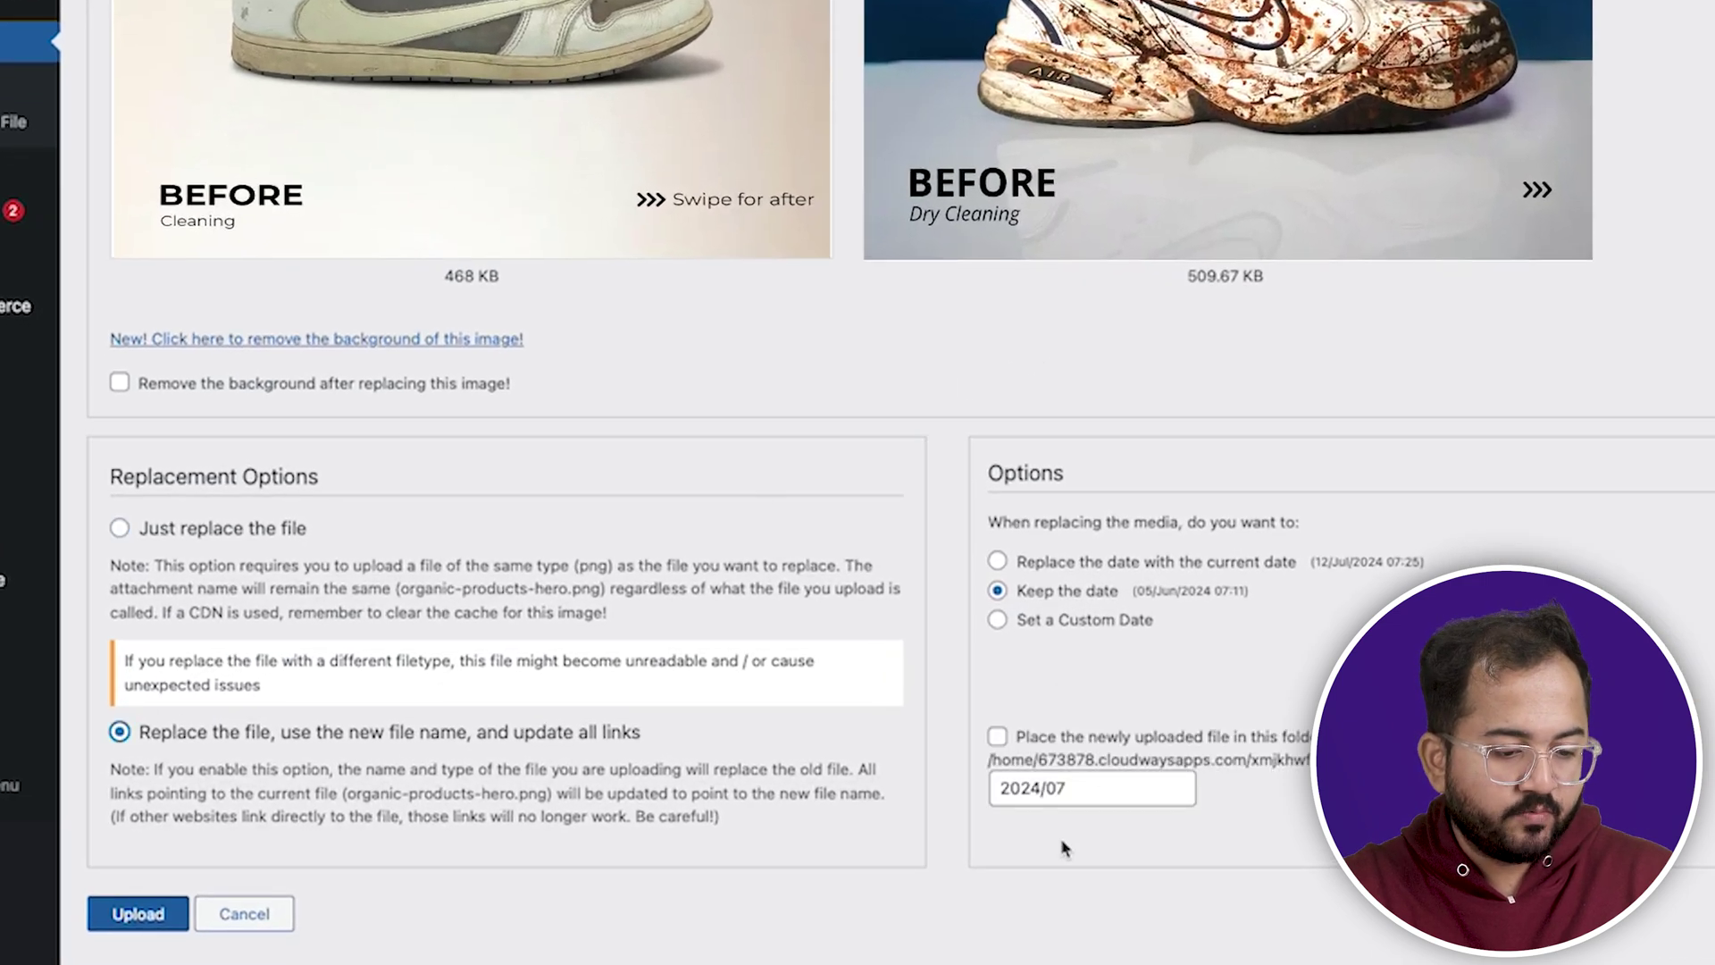